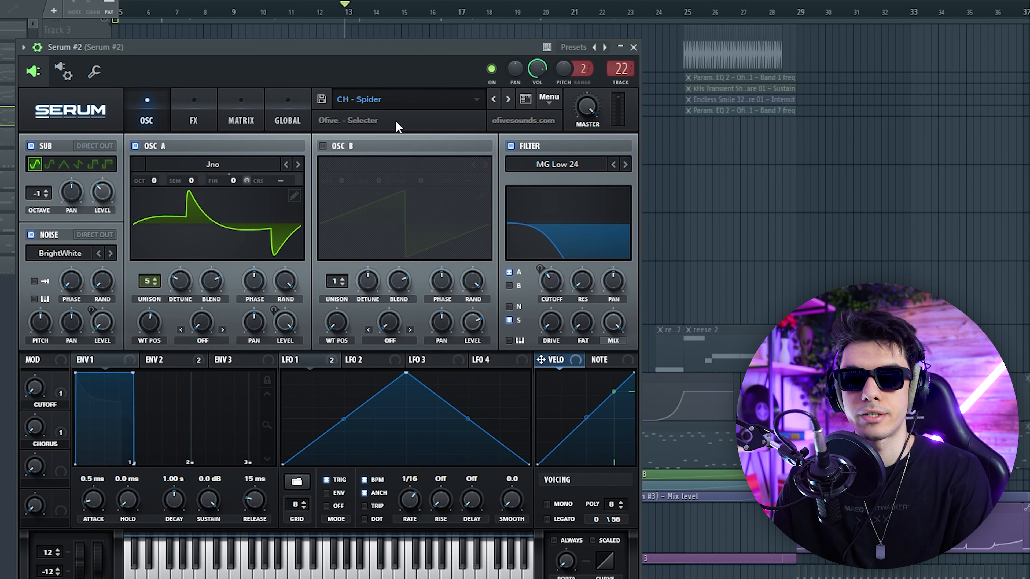
# Step: Close the Serum #2 plugin, open its notes in the piano roll and examine the melody across its full length
pyautogui.click(633, 47)
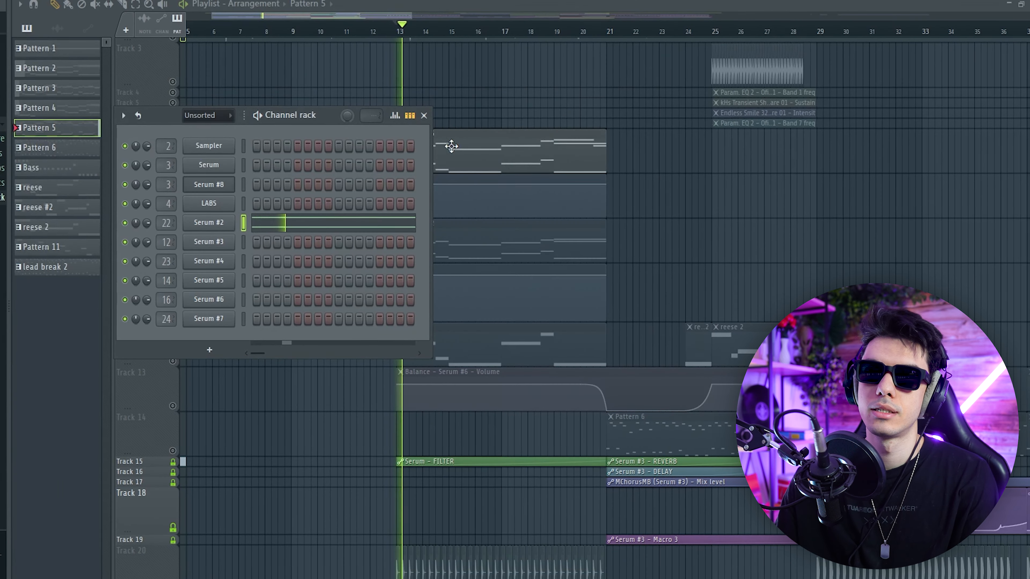
pyautogui.click(329, 230)
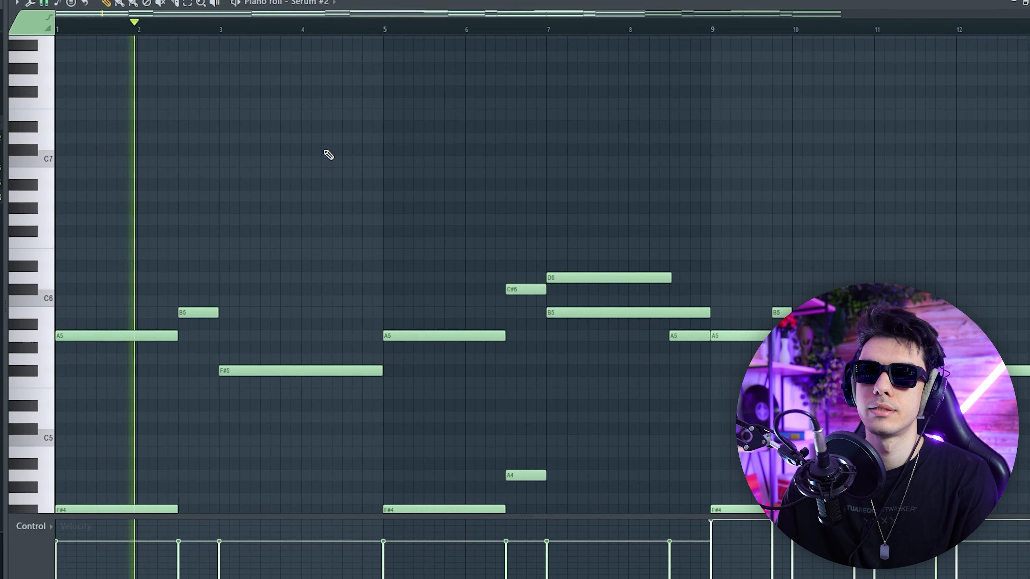
pyautogui.scroll(-4, 330, 155)
pyautogui.keyDown('ctrl'); pyautogui.scroll(-3, 416, 143); pyautogui.keyUp('ctrl')
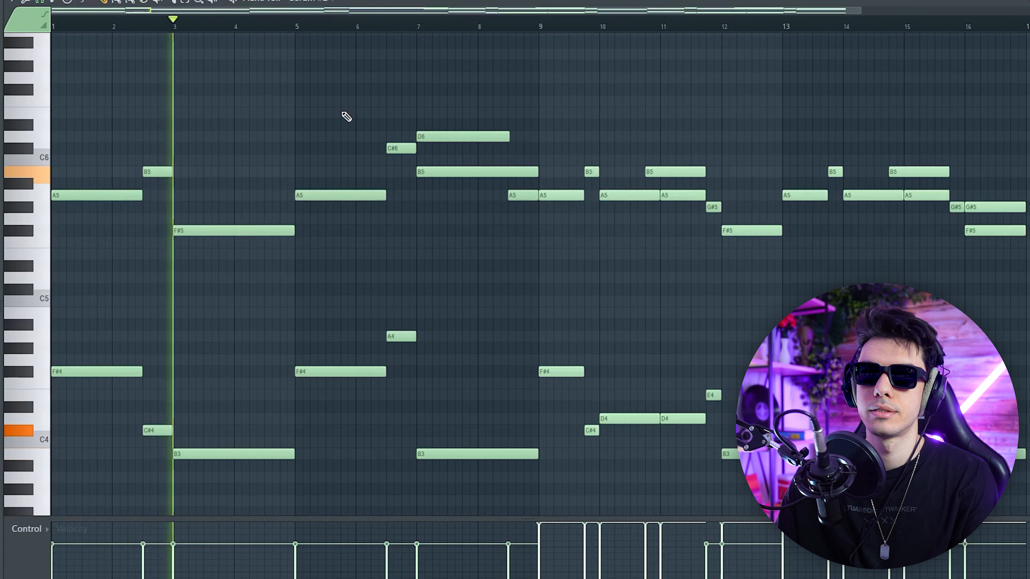
pyautogui.scroll(-2, 346, 117)
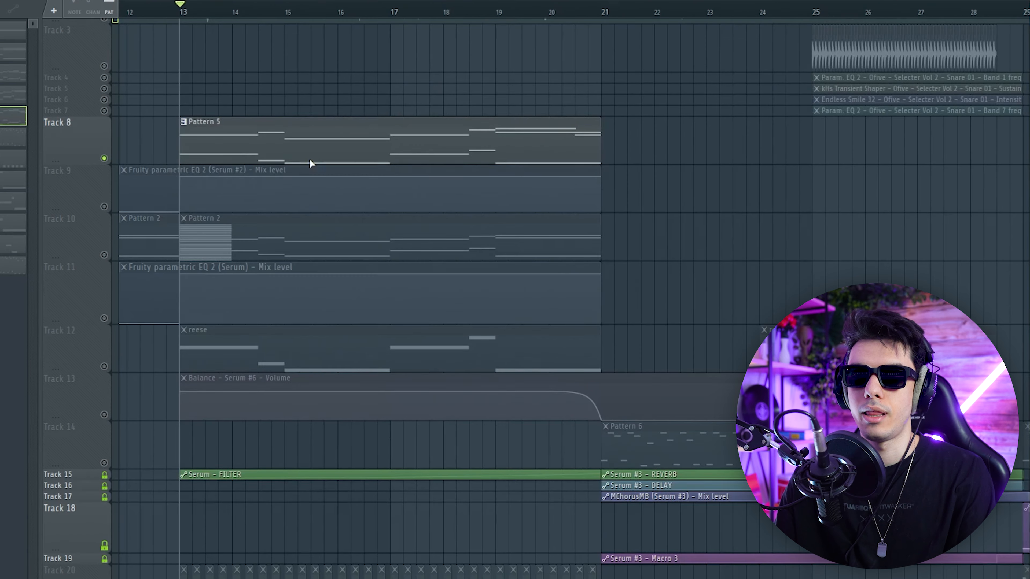
# Step: Solo the reese pattern and its Serum #6 volume automation on tracks 12 and 13, and open the reese's instrument channel
pyautogui.scroll(-1, 321, 153)
pyautogui.keyDown('ctrl'); pyautogui.scroll(-2, 246, 115); pyautogui.keyUp('ctrl')
pyautogui.keyDown('ctrl'); pyautogui.click(103, 318); pyautogui.keyUp('ctrl')
pyautogui.click(104, 367)
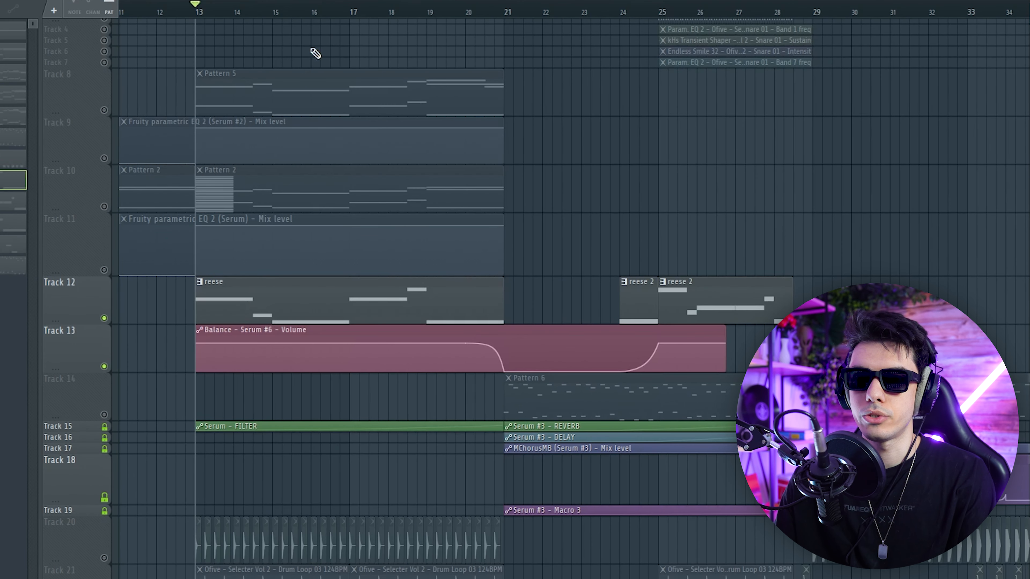
pyautogui.press('F6')
pyautogui.click(180, 299)
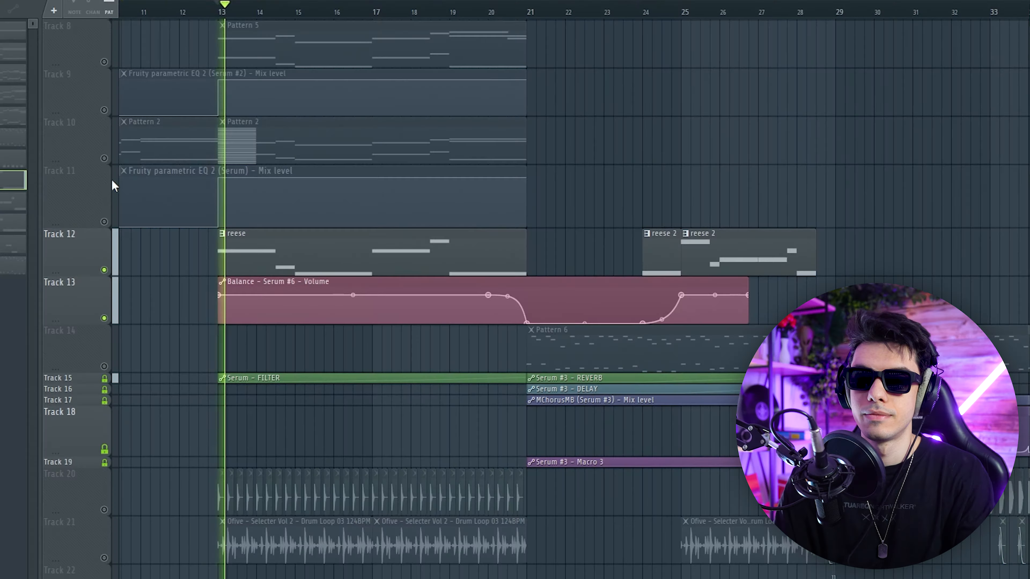
# Step: Play the break from bar 13 with its vocal, pattern and reese tracks active and follow it through the arrangement
pyautogui.press('space')
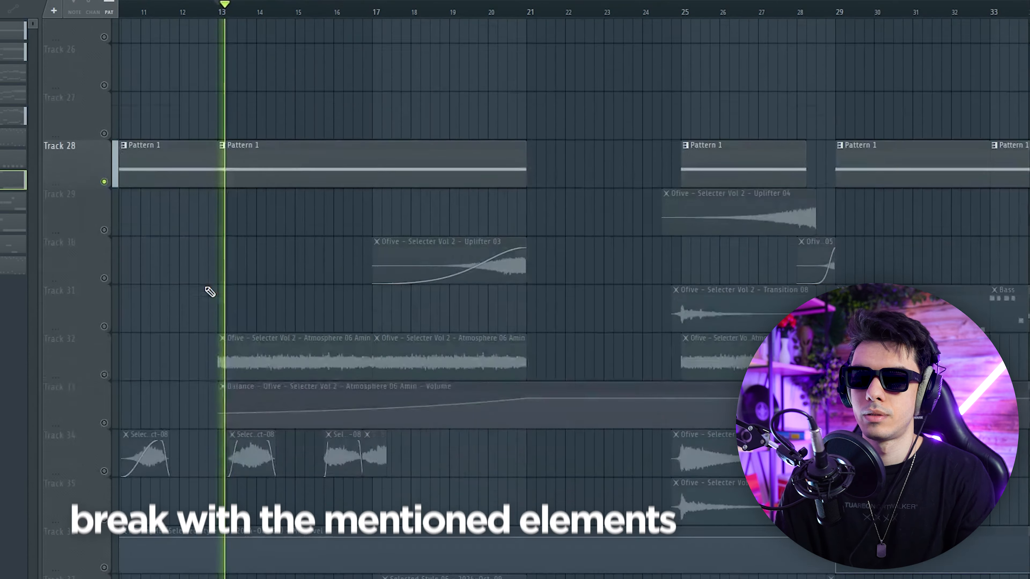
pyautogui.scroll(10, 210, 292)
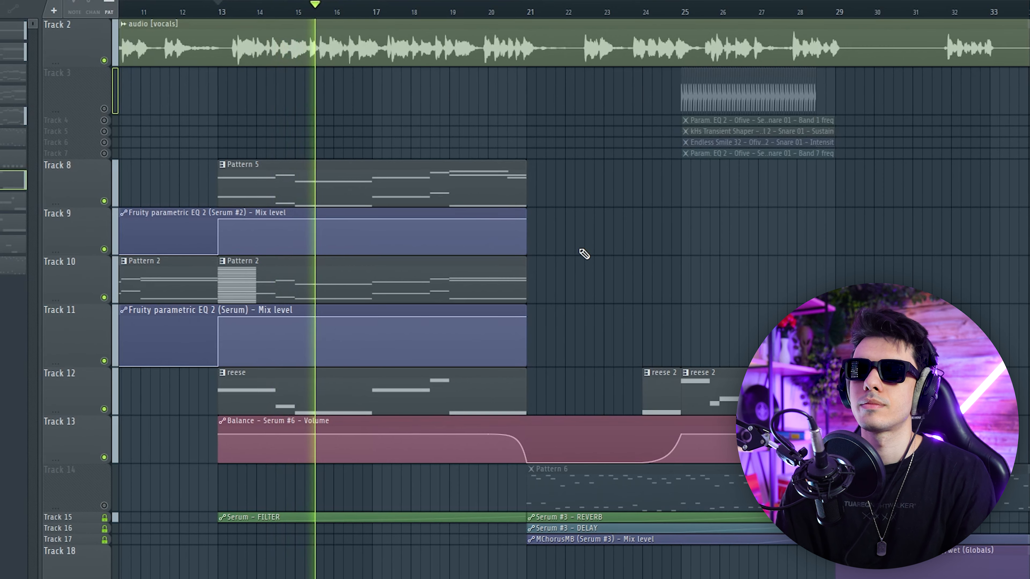
pyautogui.scroll(-1, 677, 226)
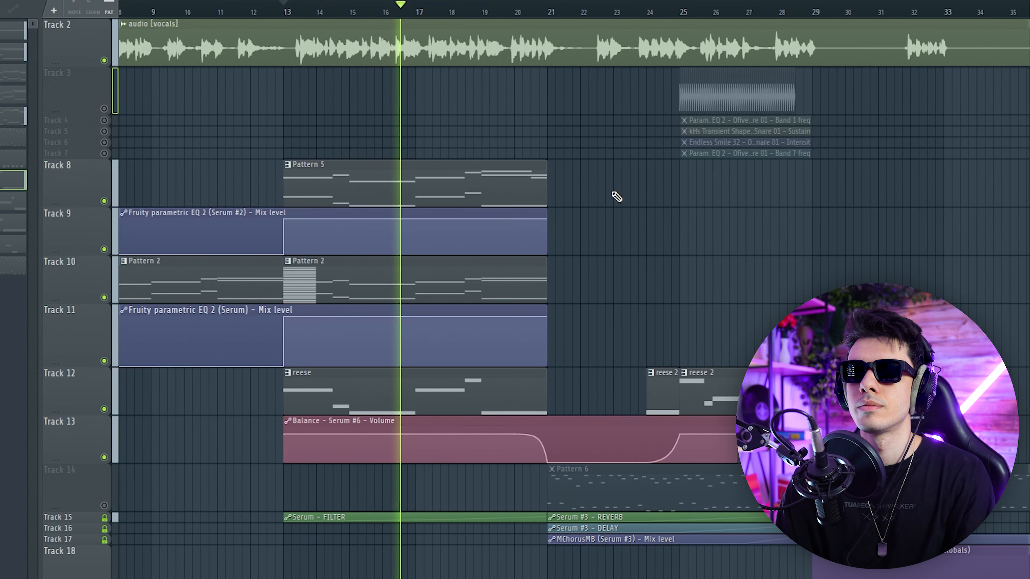
pyautogui.scroll(-3, 616, 193)
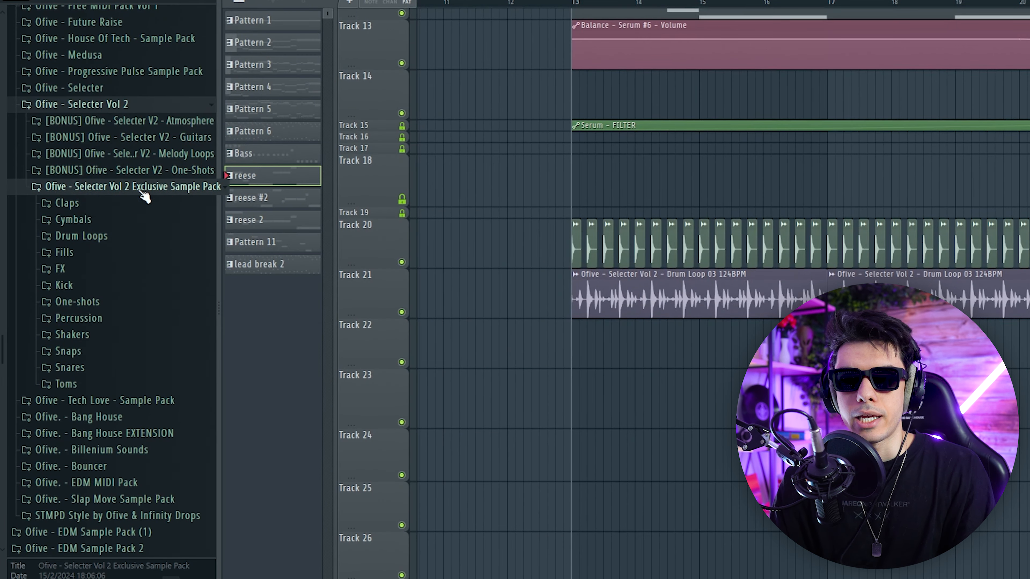
# Step: Listen to the drums from bar 13 by soloing track 20 and adding the Drum Loop 03 clips on track 21
pyautogui.moveTo(219, 165); pyautogui.dragTo(305, 170)
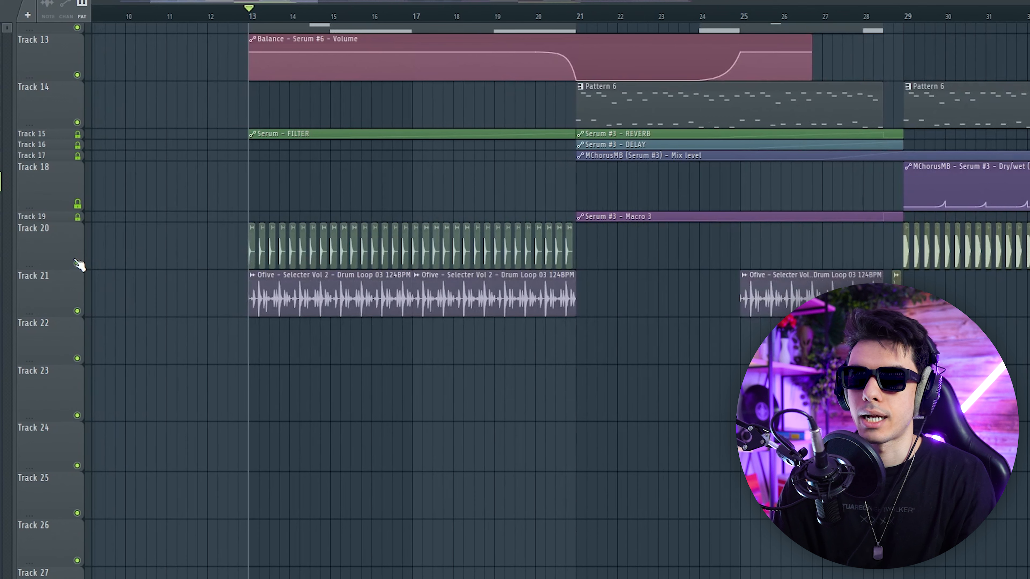
pyautogui.rightClick(77, 263)
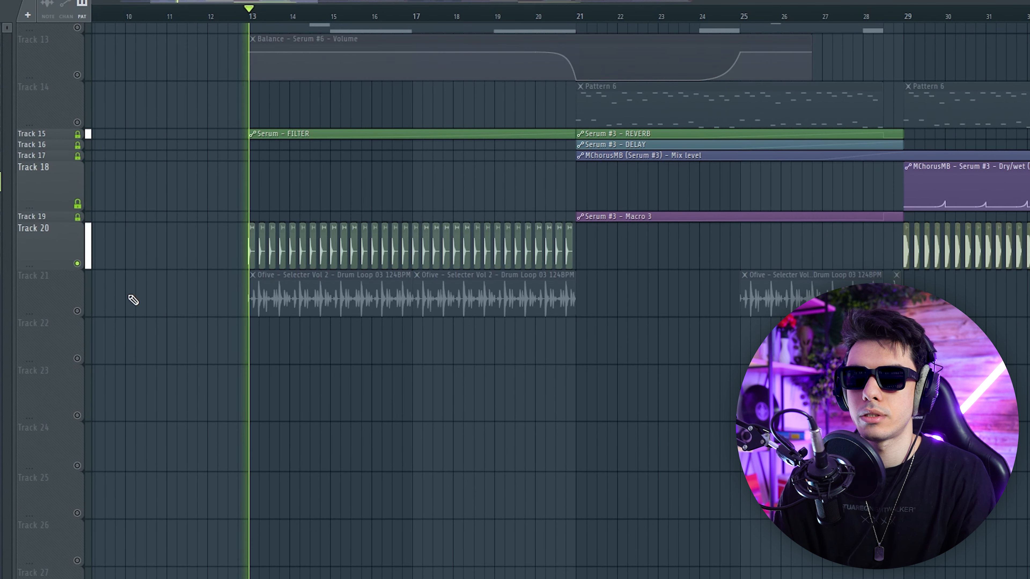
pyautogui.click(77, 311)
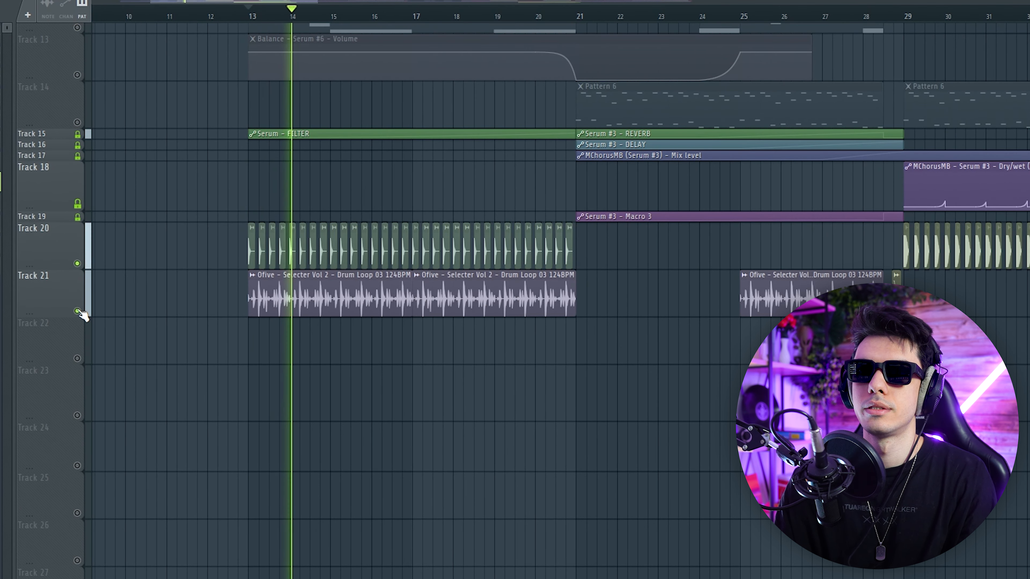
# Step: Solo the Atmosphere 06 clips and their volume automation on tracks 32 and 33, audition the rise from bar 13, and reactivate all tracks
pyautogui.scroll(-10, 81, 315)
pyautogui.press('space')
pyautogui.click(77, 275)
pyautogui.click(77, 323)
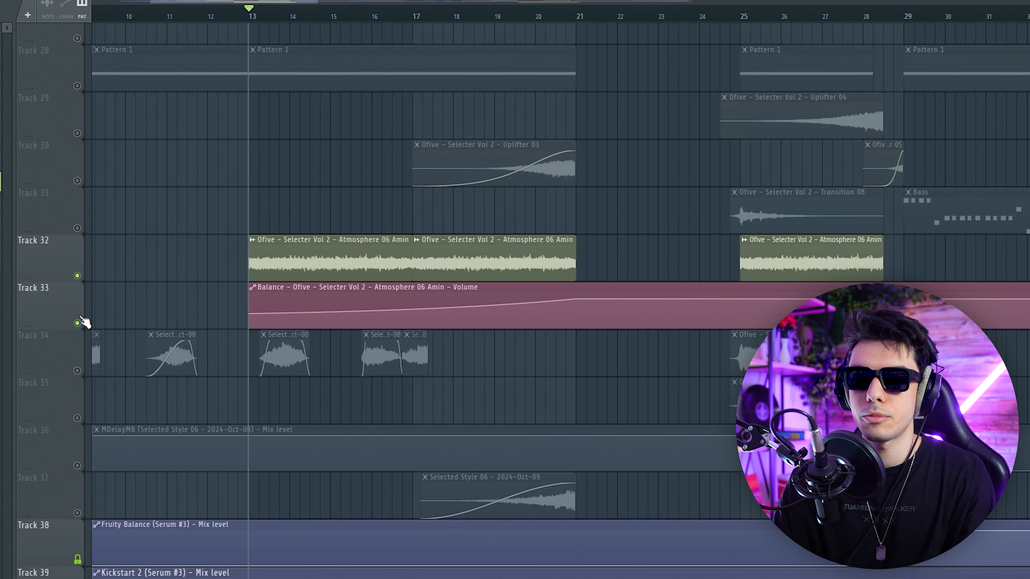
pyautogui.moveTo(252, 306)
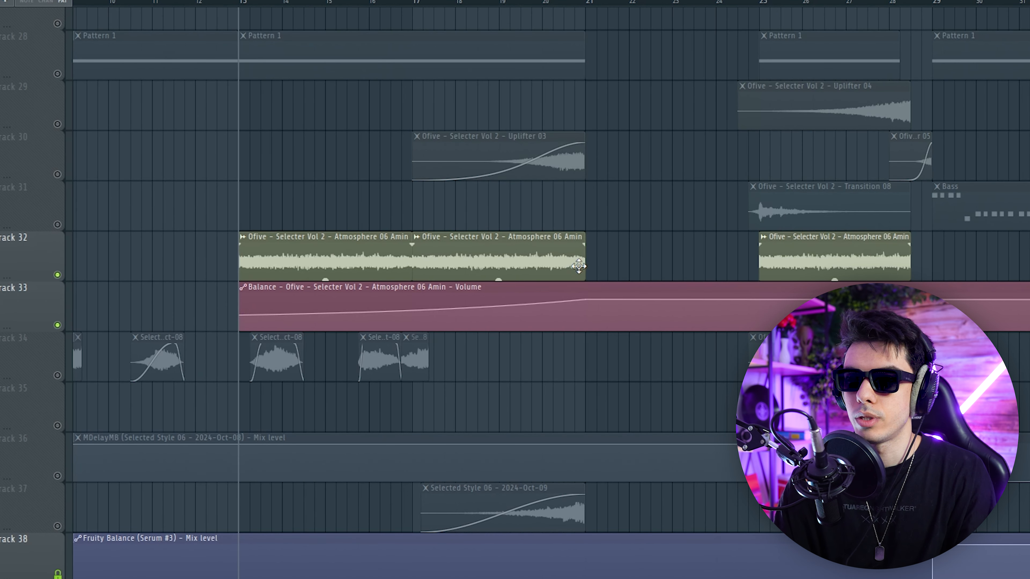
pyautogui.press('space')
pyautogui.scroll(1, 604, 219)
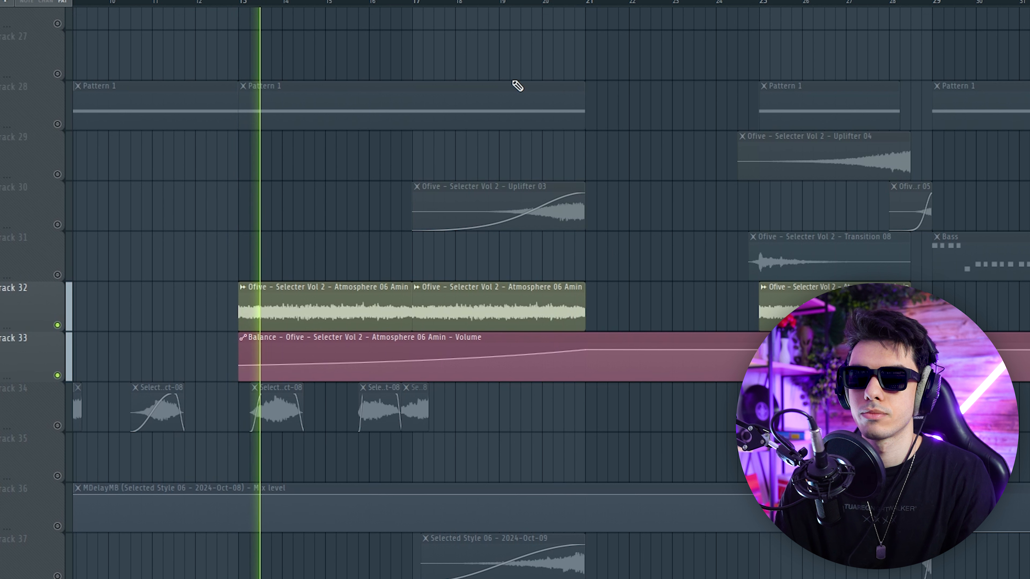
pyautogui.click(434, 2)
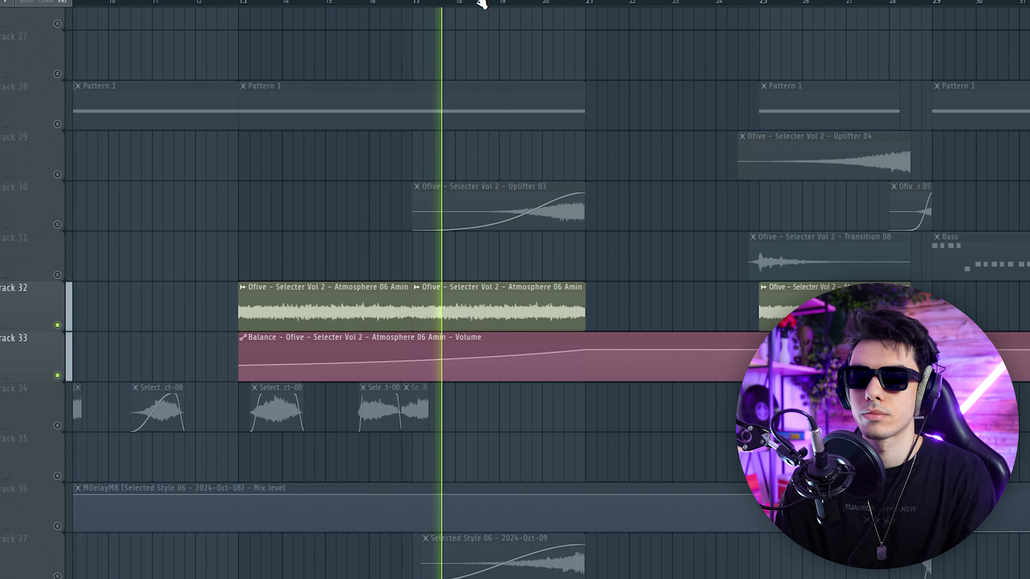
pyautogui.click(63, 223)
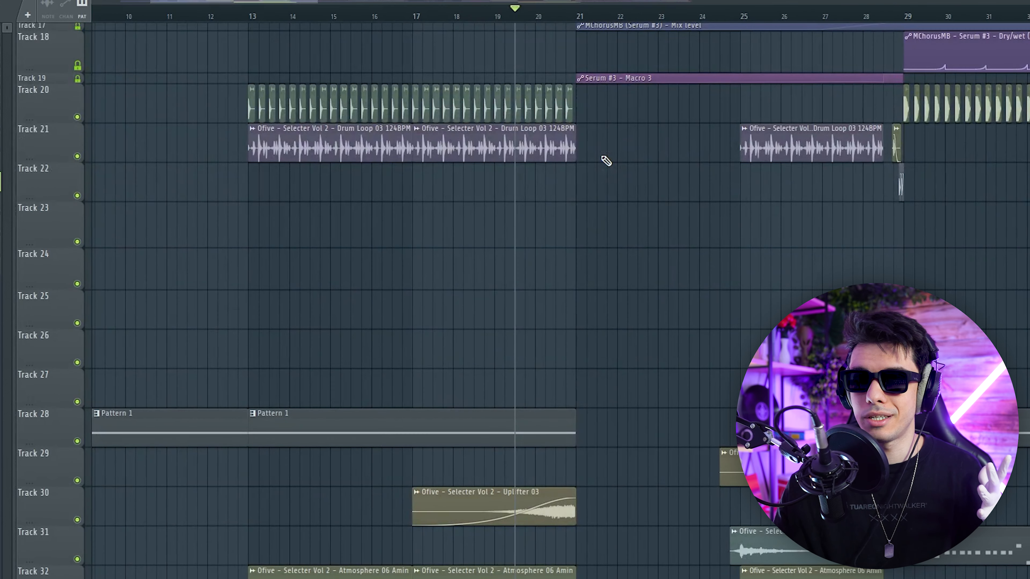
# Step: Close Kickstart 2, inspect the MChorusMB settings on the Serum #3 mixer track, and close the effect and the mixer
pyautogui.scroll(10, 606, 161)
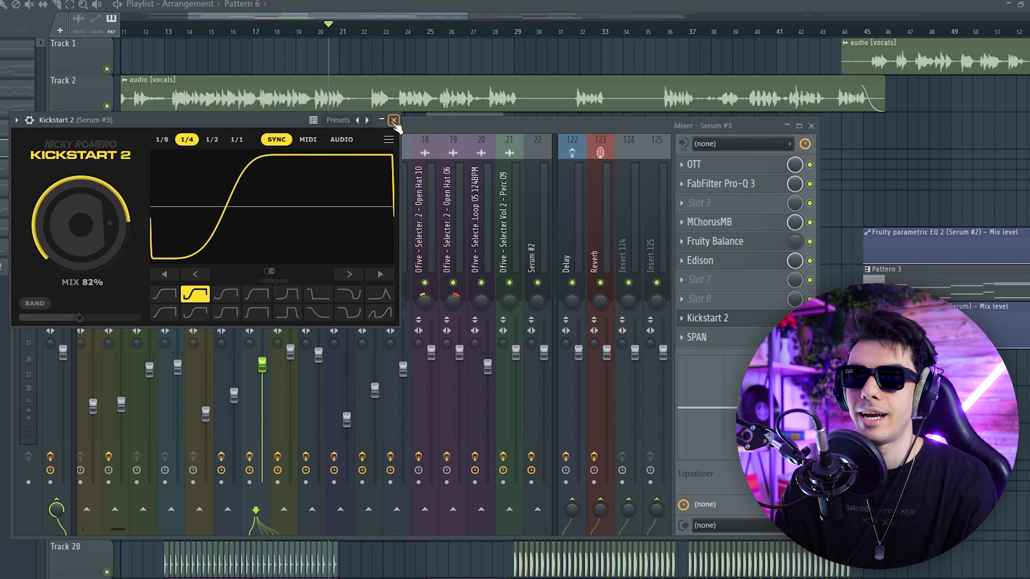
pyautogui.click(393, 120)
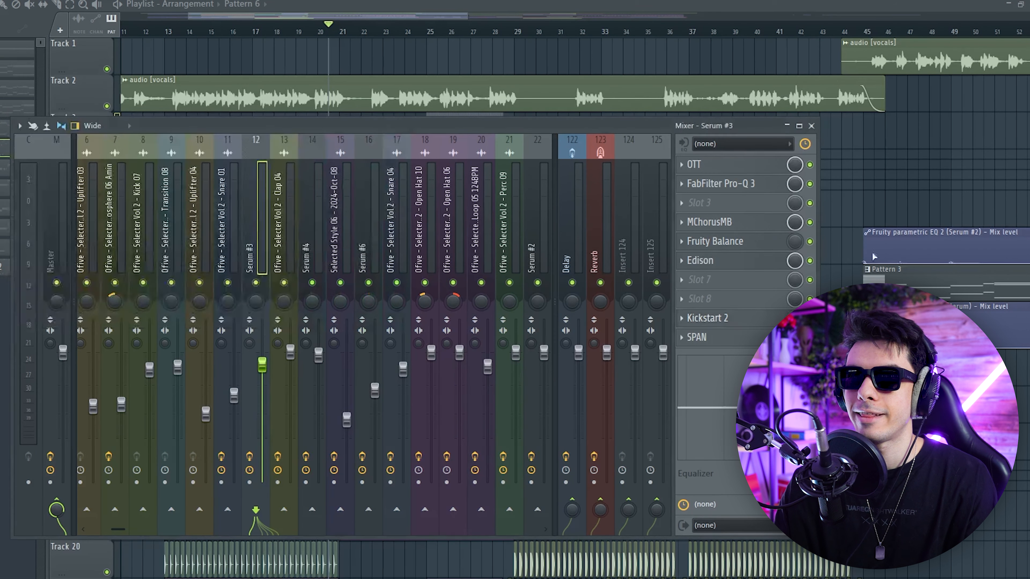
pyautogui.click(744, 229)
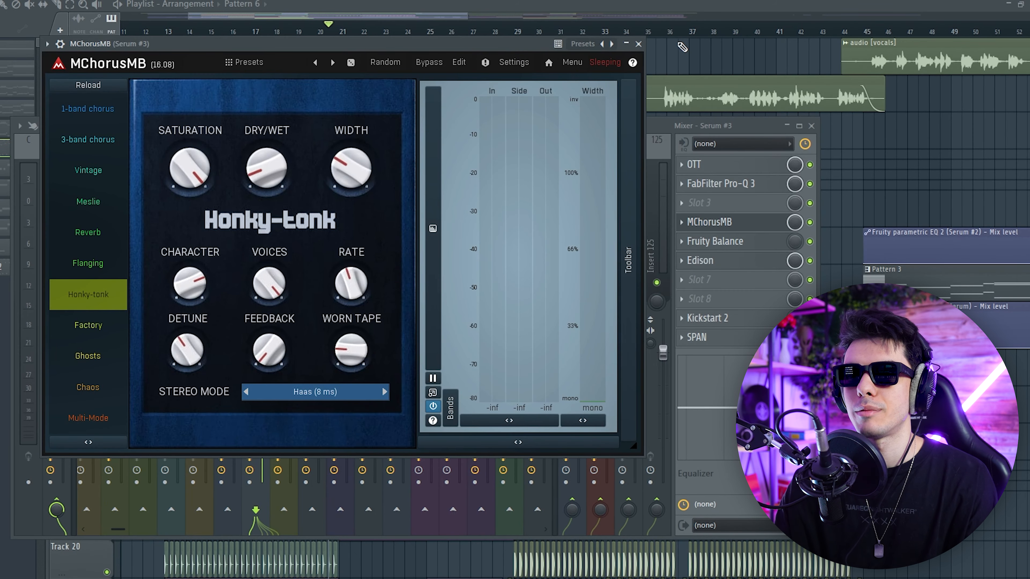
pyautogui.click(640, 42)
pyautogui.press('F9')
# Step: Examine how Pattern 6's high melody notes and low bass notes alternate in the piano roll
pyautogui.scroll(4, 467, 225)
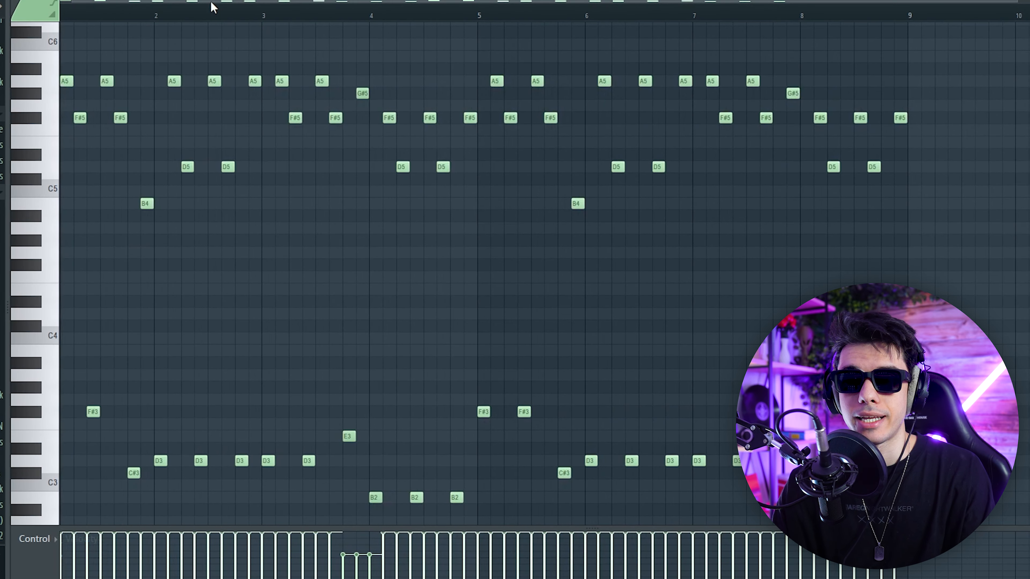
pyautogui.moveTo(212, 2); pyautogui.dragTo(127, 1)
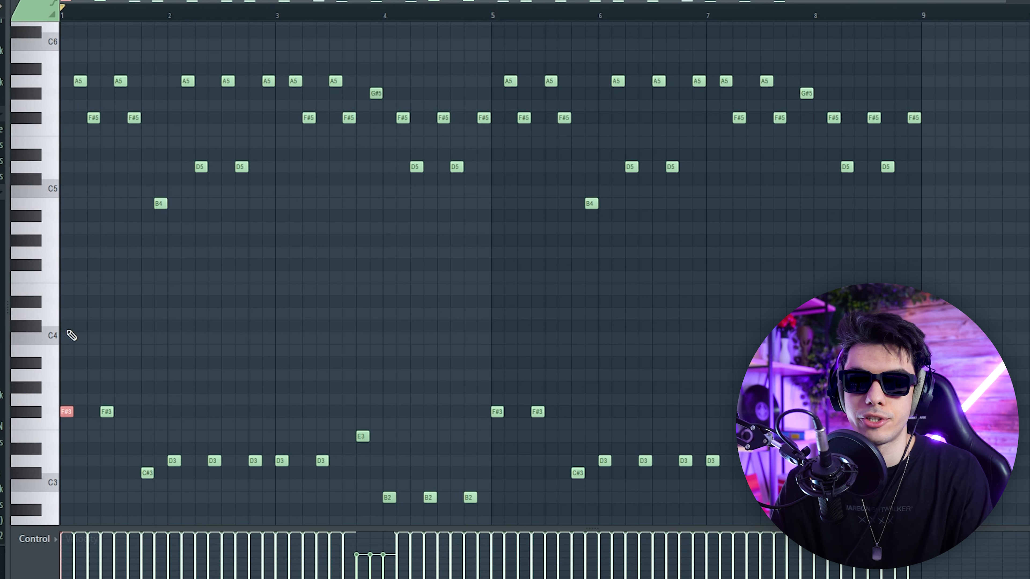
pyautogui.scroll(2, 136, 241)
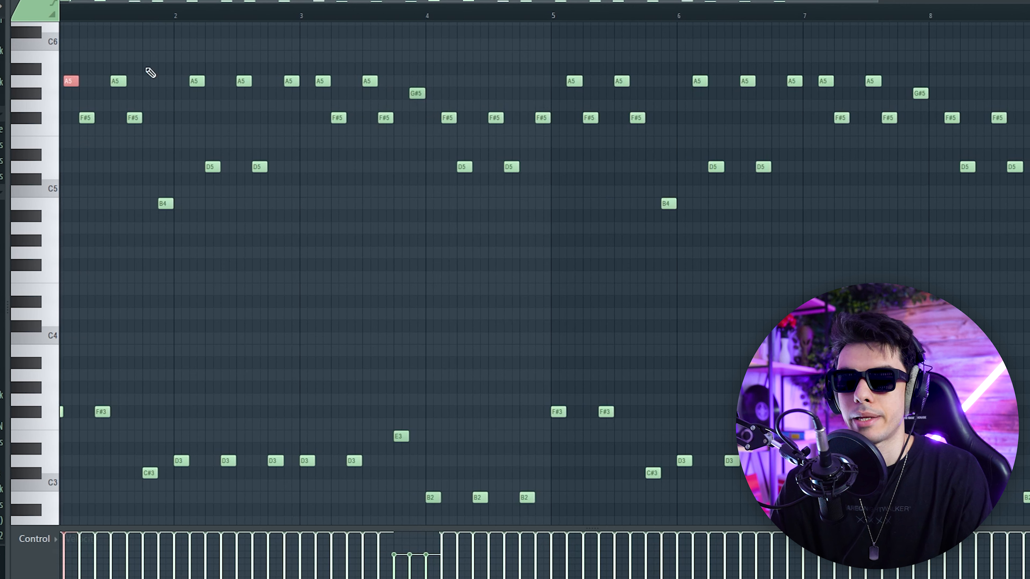
pyautogui.scroll(1, 113, 12)
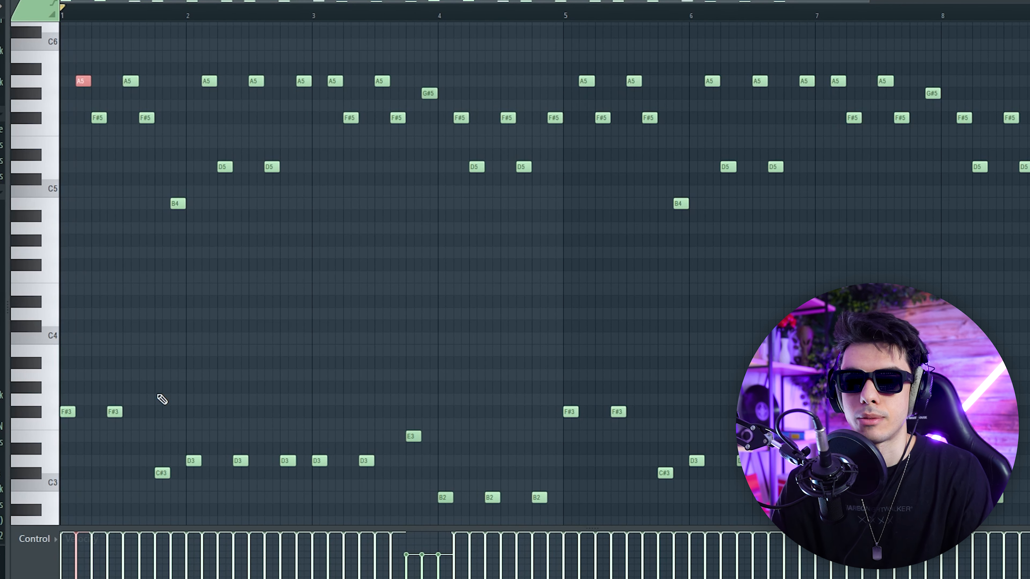
pyautogui.scroll(-2, 174, 392)
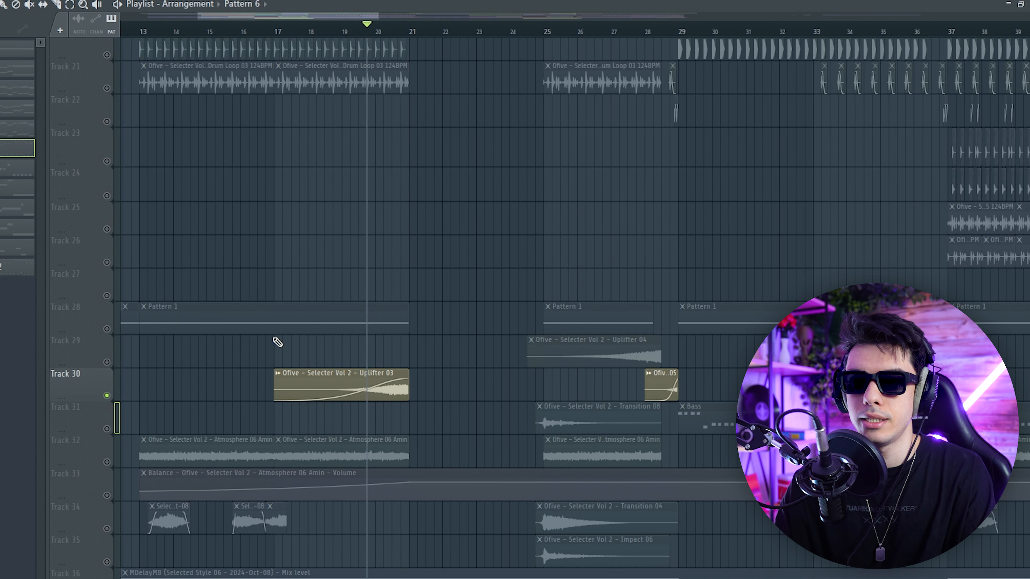
# Step: Play the full arrangement from bar 19 through the transition into Pattern 6 at bar 21
pyautogui.scroll(-7, 448, 142)
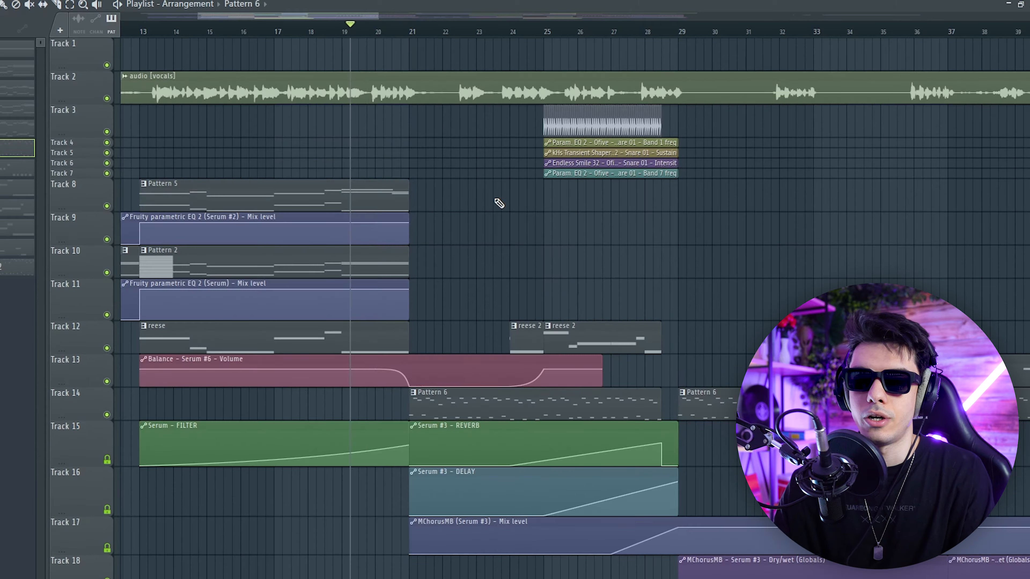
pyautogui.scroll(-2, 494, 200)
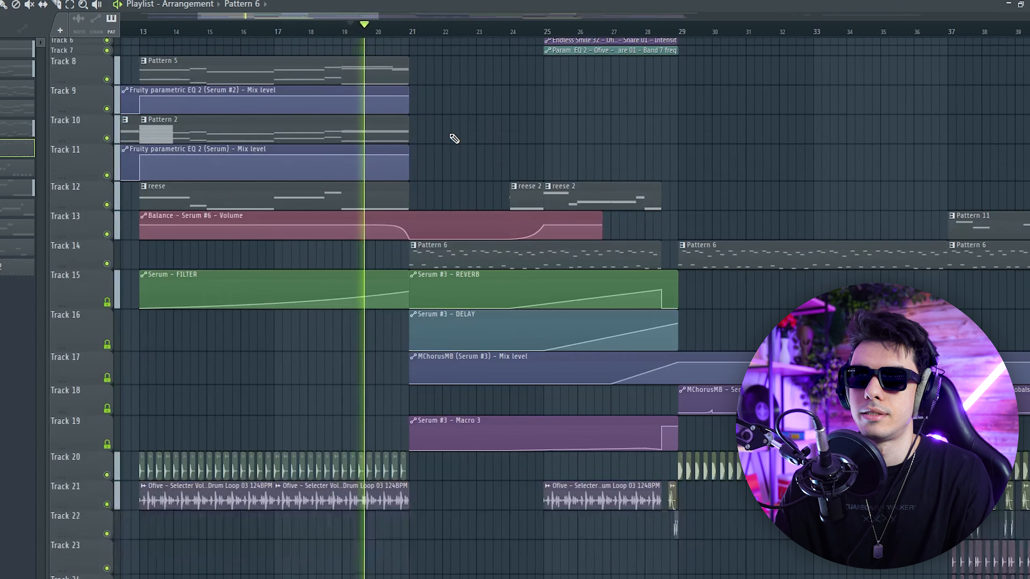
pyautogui.scroll(3, 480, 134)
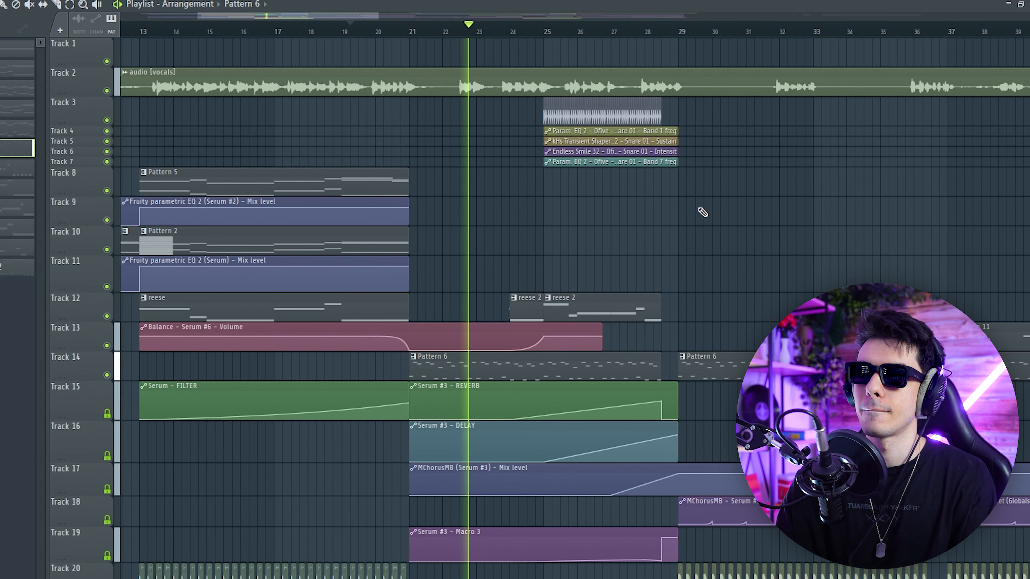
# Step: Mark bars 25 to 29 of the playlist to point out the build-up section, and clear the time selection
pyautogui.scroll(-10, 430, 203)
pyautogui.moveTo(444, 29); pyautogui.dragTo(607, 22)
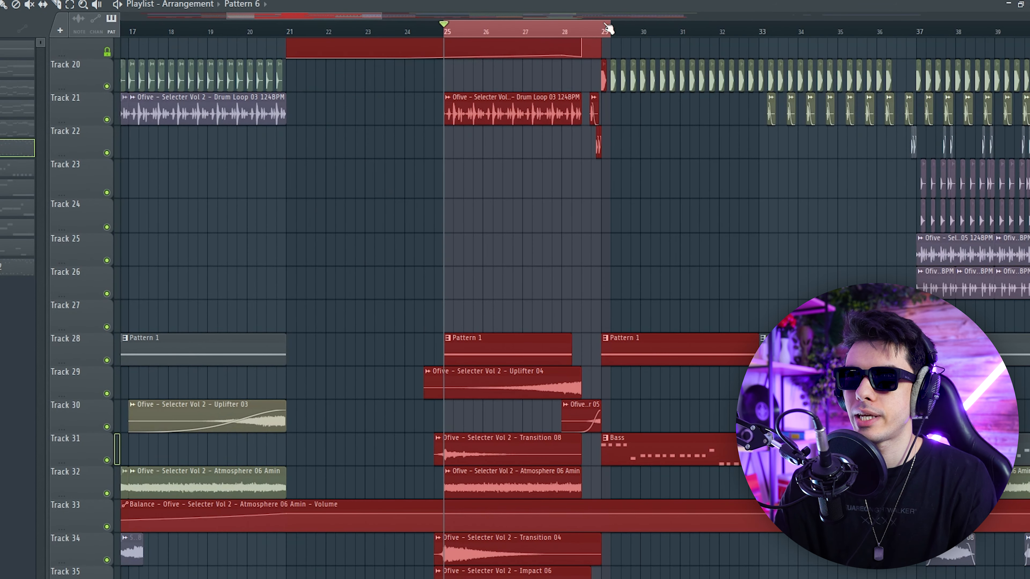
pyautogui.doubleClick(512, 31)
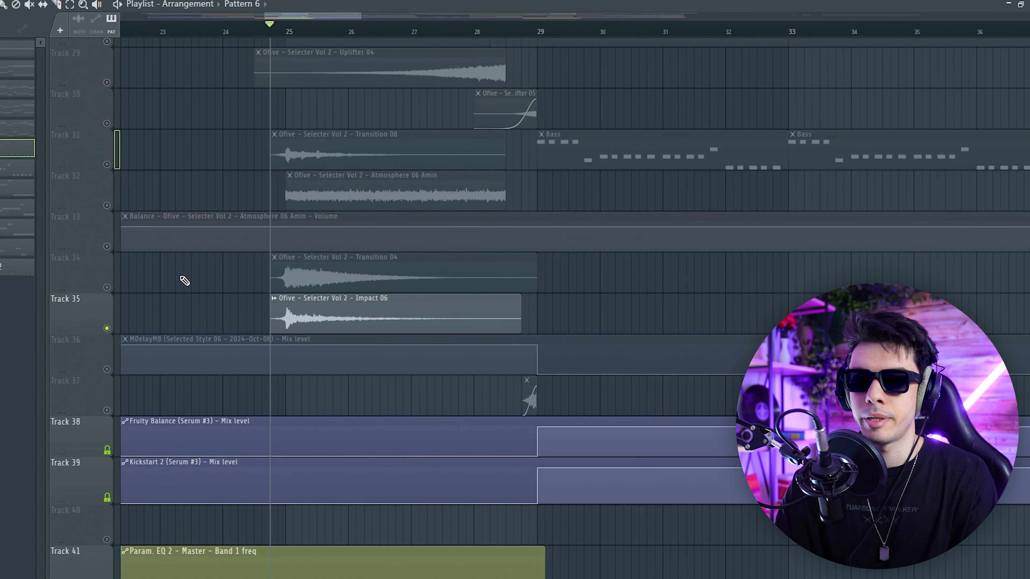
# Step: Audition the build-up layers near bar 25: Transition 04 with Impact 06, Transition 08, and Atmosphere 06 together with Pattern 1
pyautogui.rightClick(109, 288)
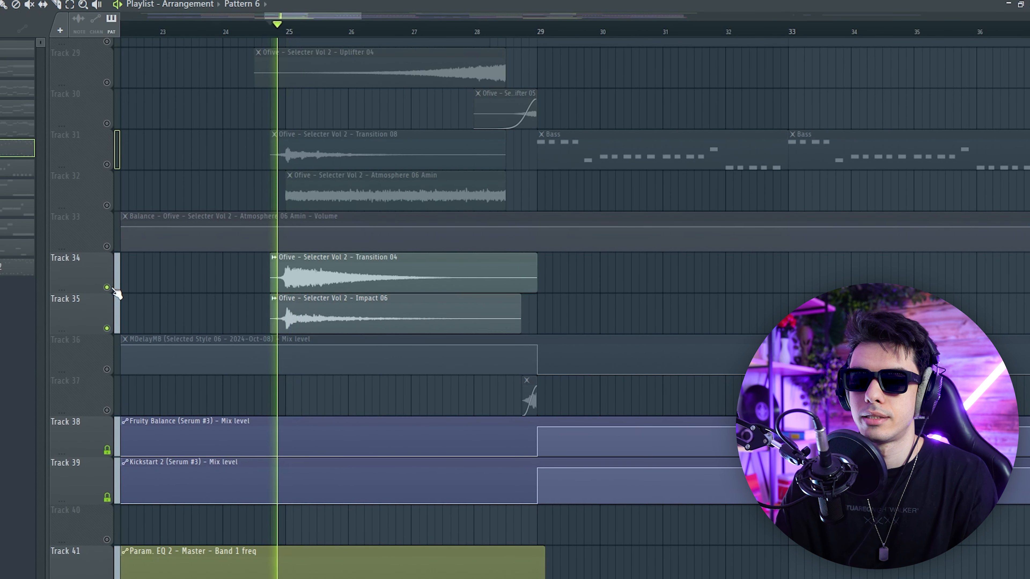
pyautogui.rightClick(108, 165)
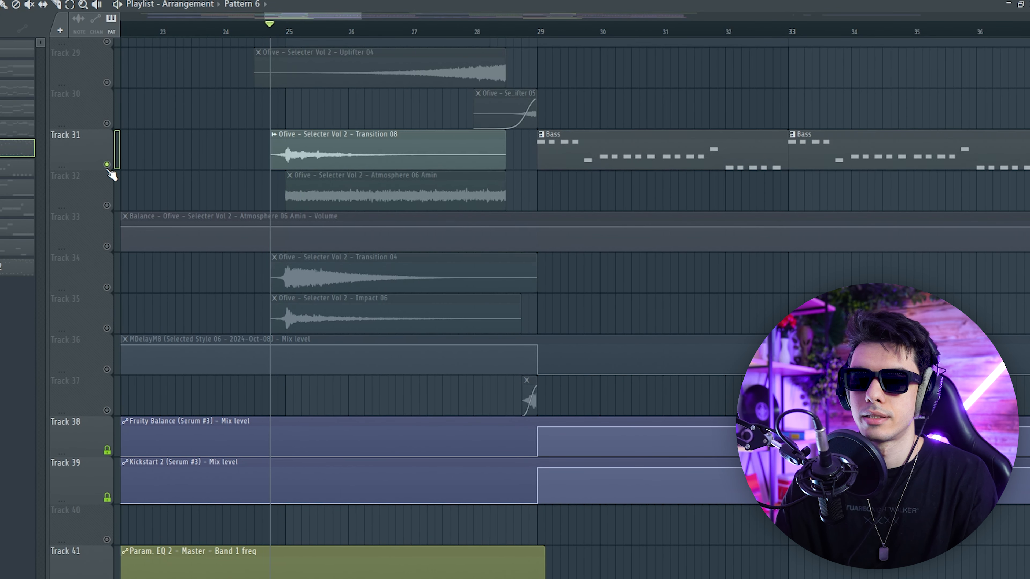
pyautogui.scroll(3, 210, 219)
pyautogui.rightClick(108, 328)
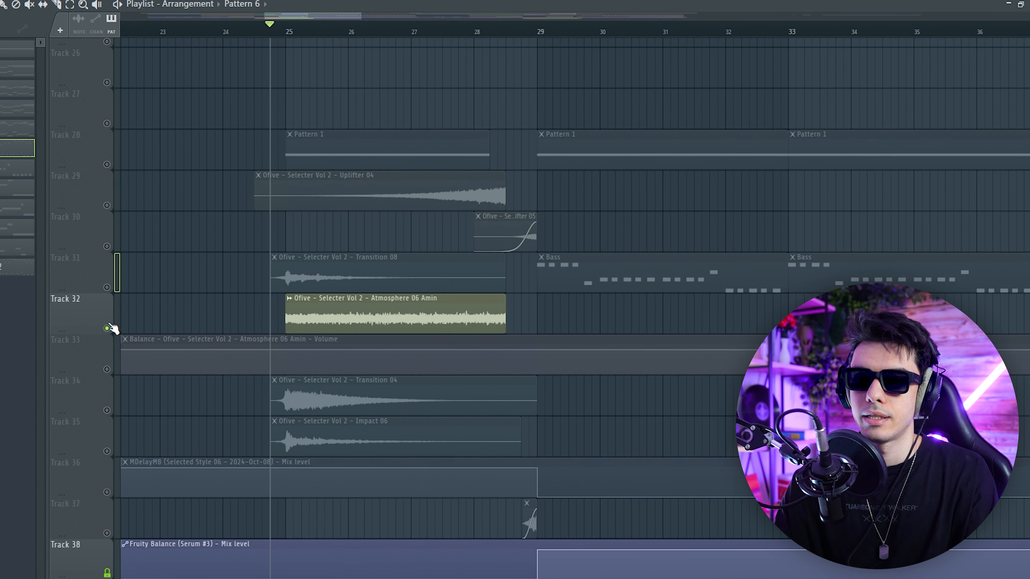
pyautogui.click(107, 164)
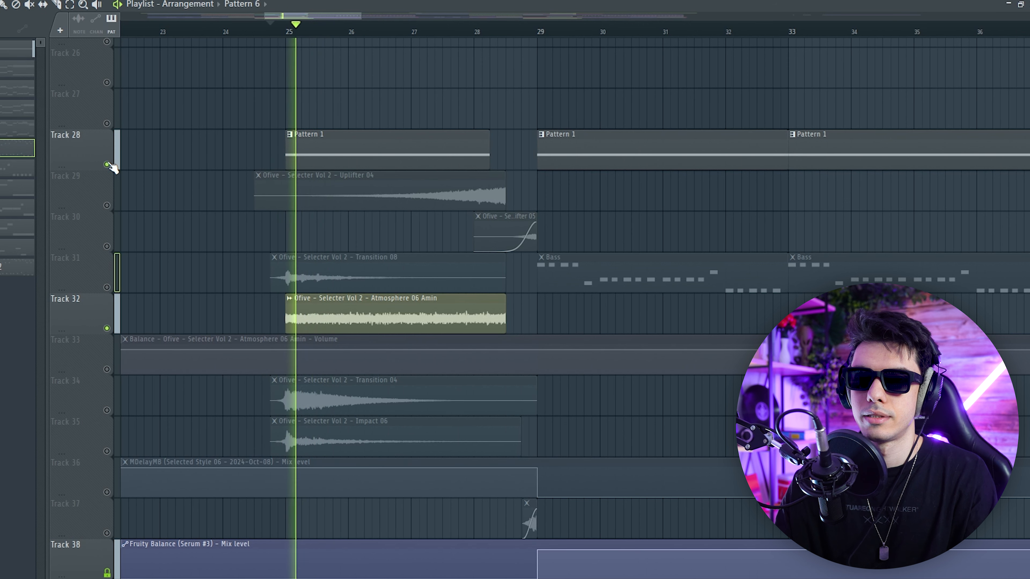
# Step: Solo Uplifter 04 together with the short riser clip on Track 30 and play them through to about bar 29
pyautogui.press('space')
pyautogui.rightClick(107, 205)
pyautogui.click(107, 246)
pyautogui.scroll(2, 523, 95)
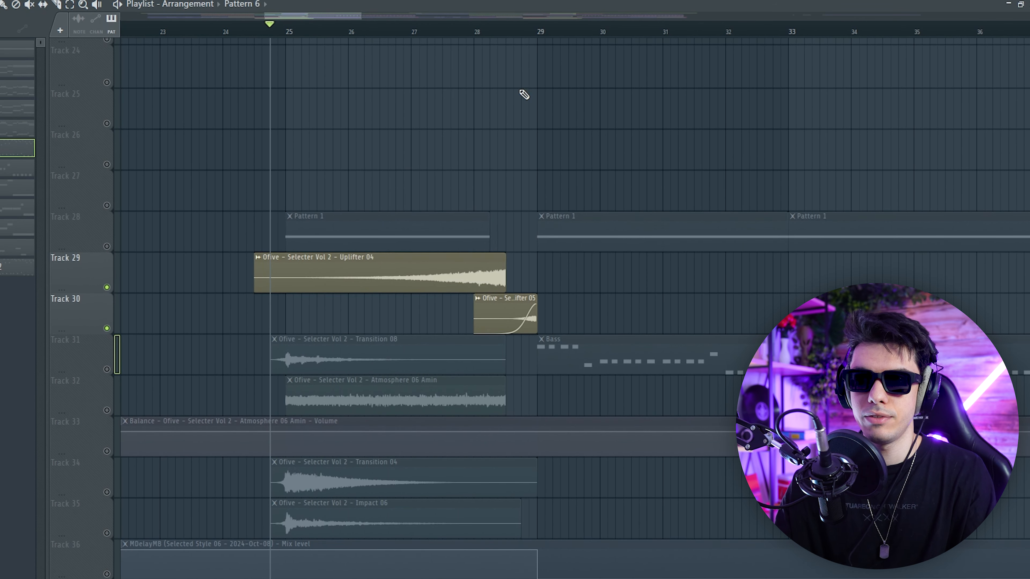
pyautogui.press('space')
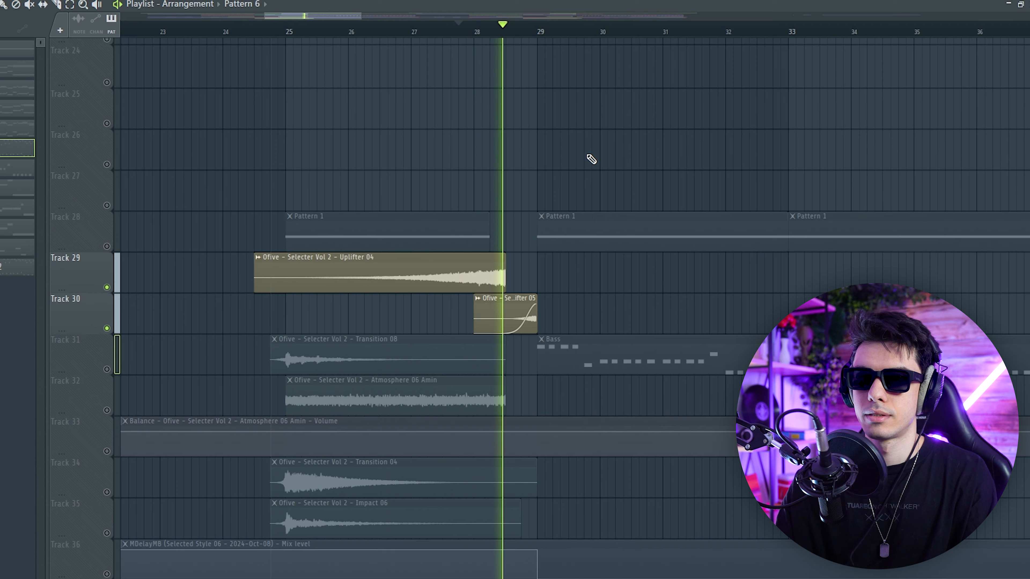
pyautogui.press('space')
# Step: Audition Drum Loop 03 with the clap and short fill on Tracks 21 and 22, from bar 25 up to bar 29
pyautogui.scroll(8, 461, 521)
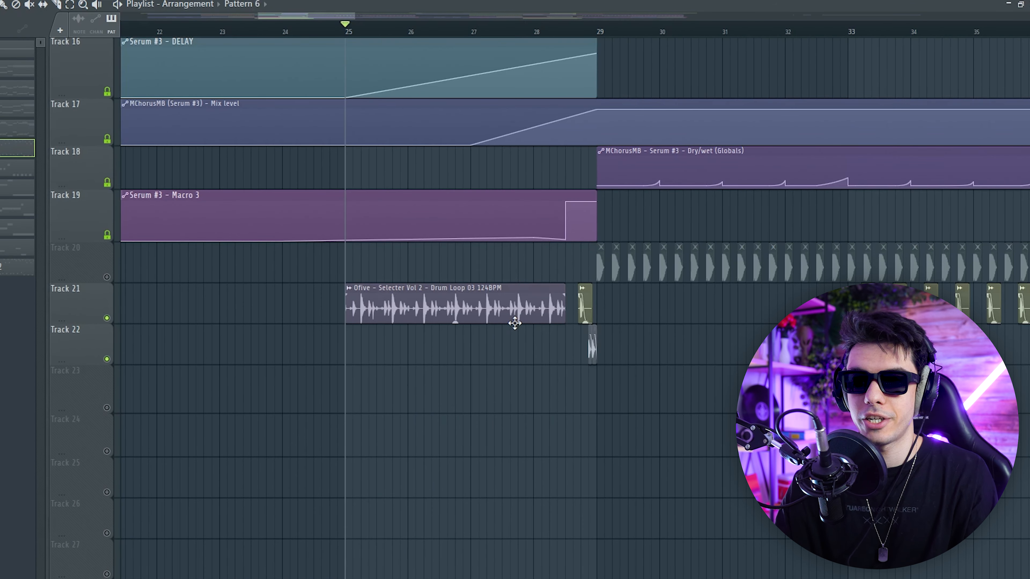
pyautogui.scroll(-2, 634, 294)
pyautogui.press('space')
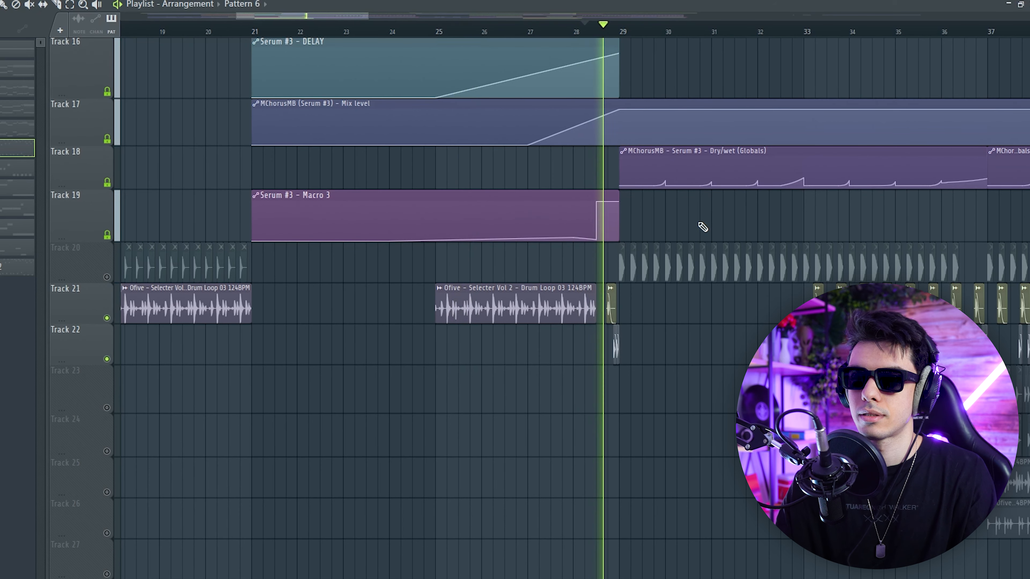
pyautogui.press('space')
# Step: Audition the Snare 01 roll from bar 25 with its Param. EQ 2, Transient Shaper sustain and Endless Smile automation clips
pyautogui.scroll(15, 719, 247)
pyautogui.scroll(3, 130, 225)
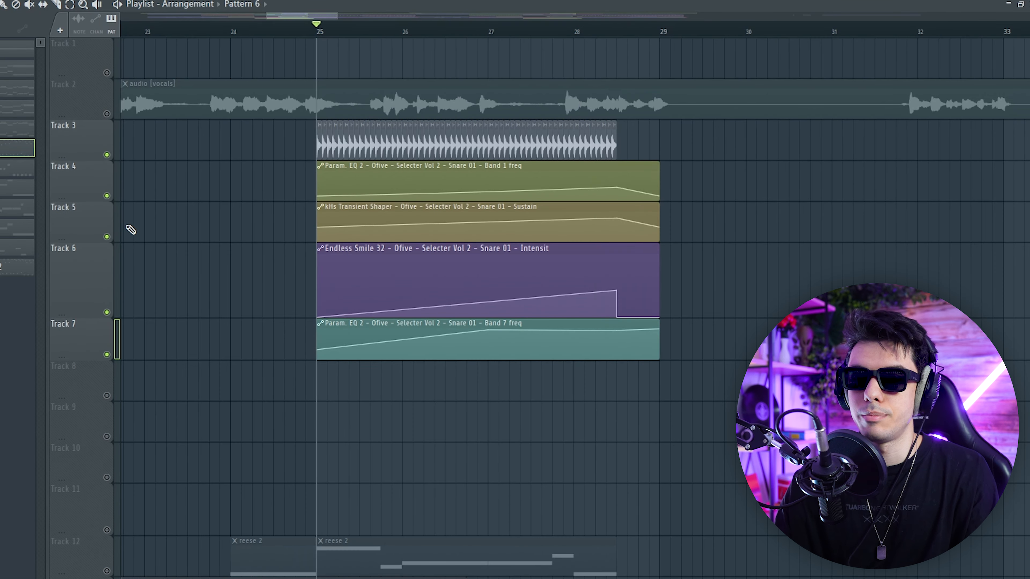
pyautogui.scroll(-2, 130, 225)
pyautogui.click(284, 308)
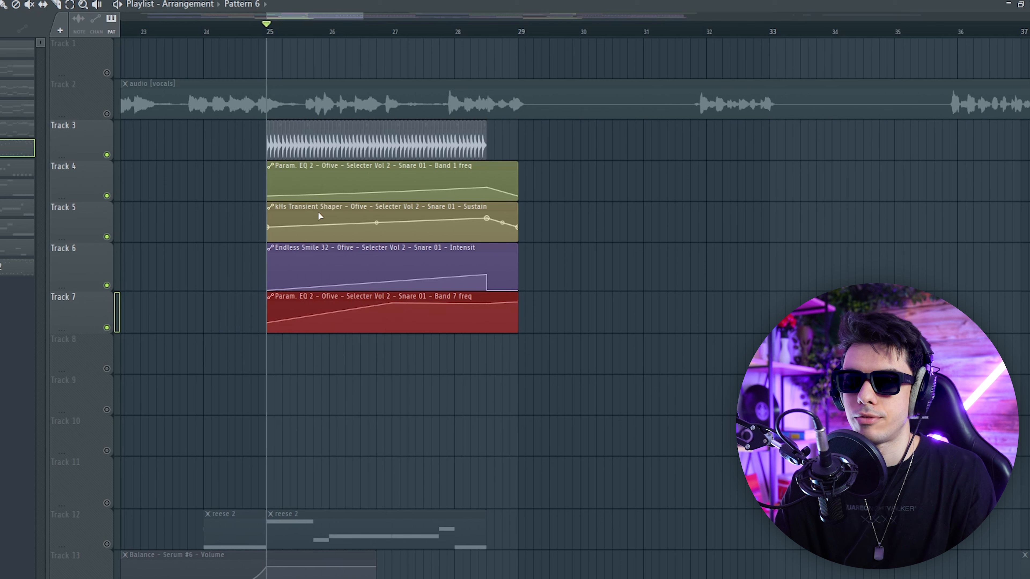
pyautogui.moveTo(242, 248); pyautogui.dragTo(337, 280)
pyautogui.doubleClick(279, 227)
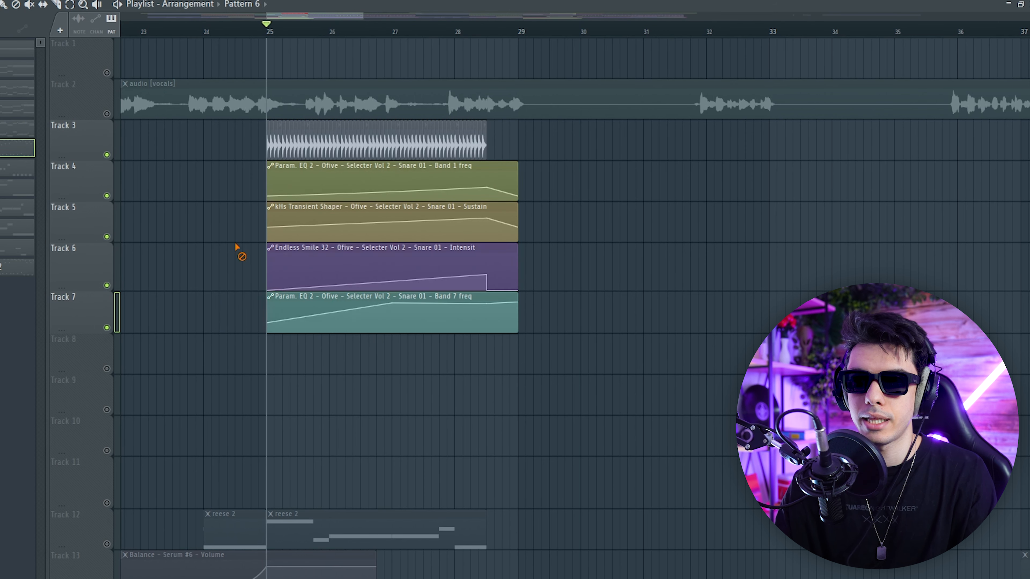
pyautogui.moveTo(160, 227); pyautogui.dragTo(190, 210)
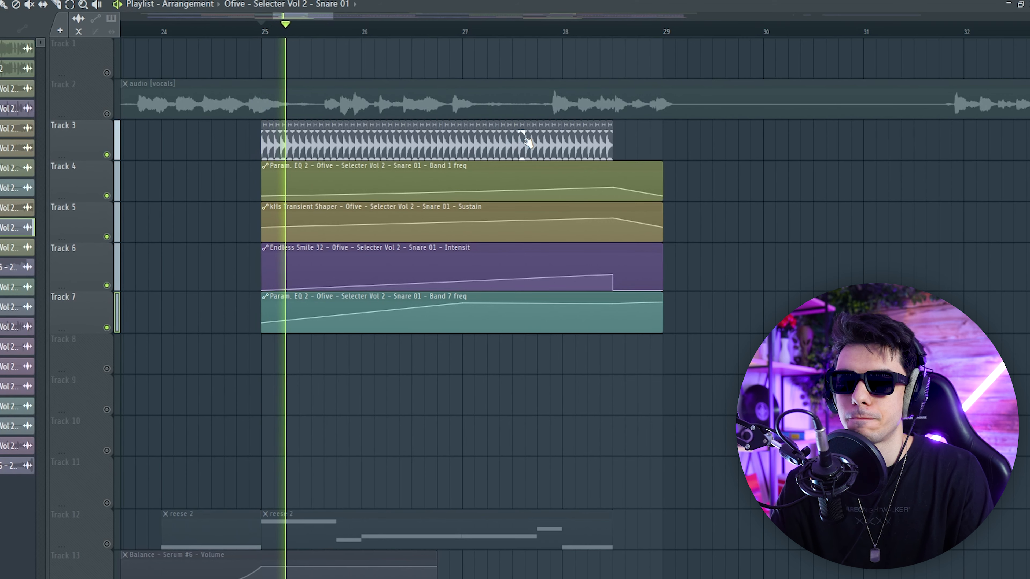
pyautogui.click(411, 25)
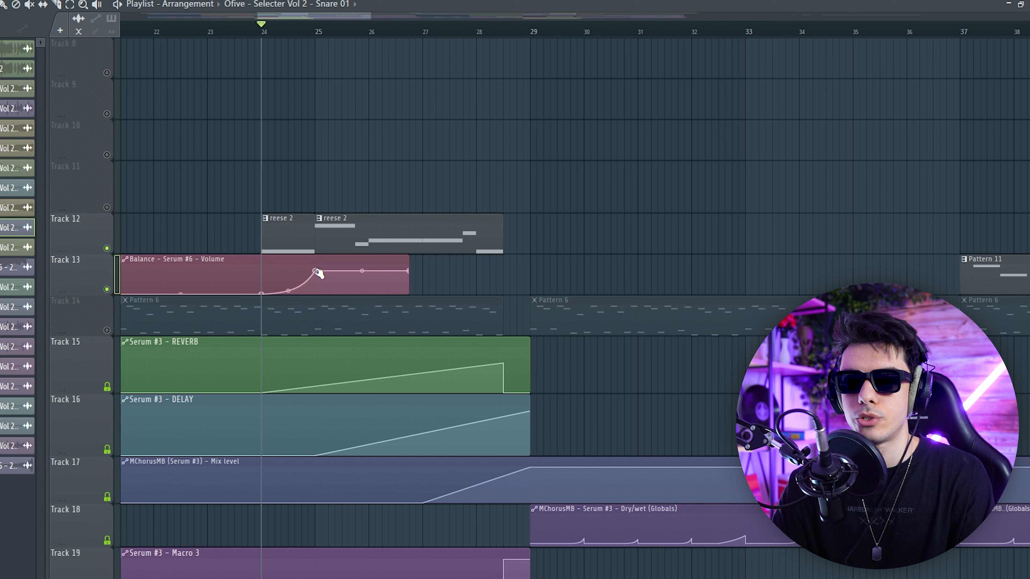
# Step: Play the reese 2 clips from bar 24 with the Balance - Serum #6 volume automation fading them in
pyautogui.scroll(-2, 357, 203)
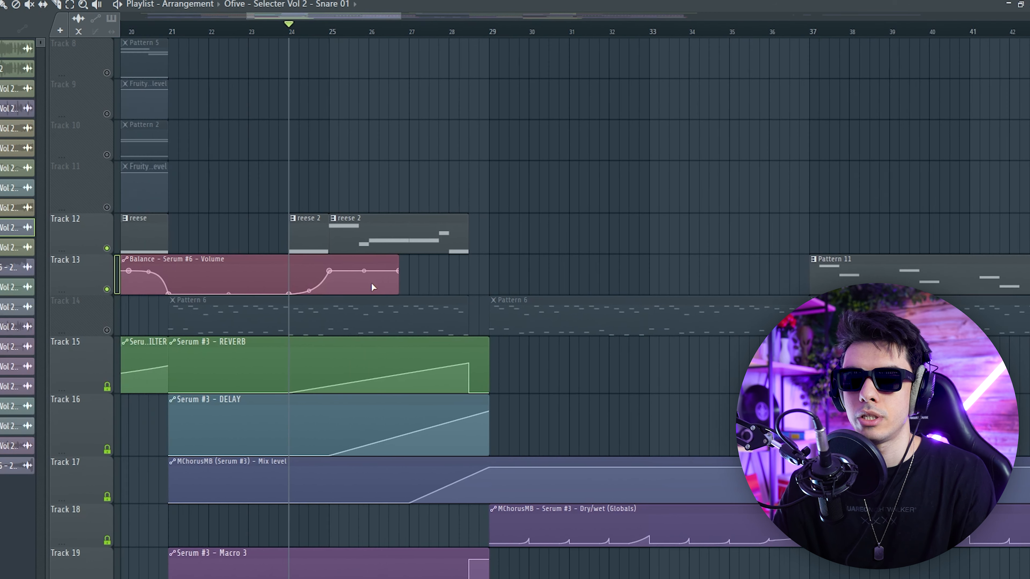
pyautogui.press('space')
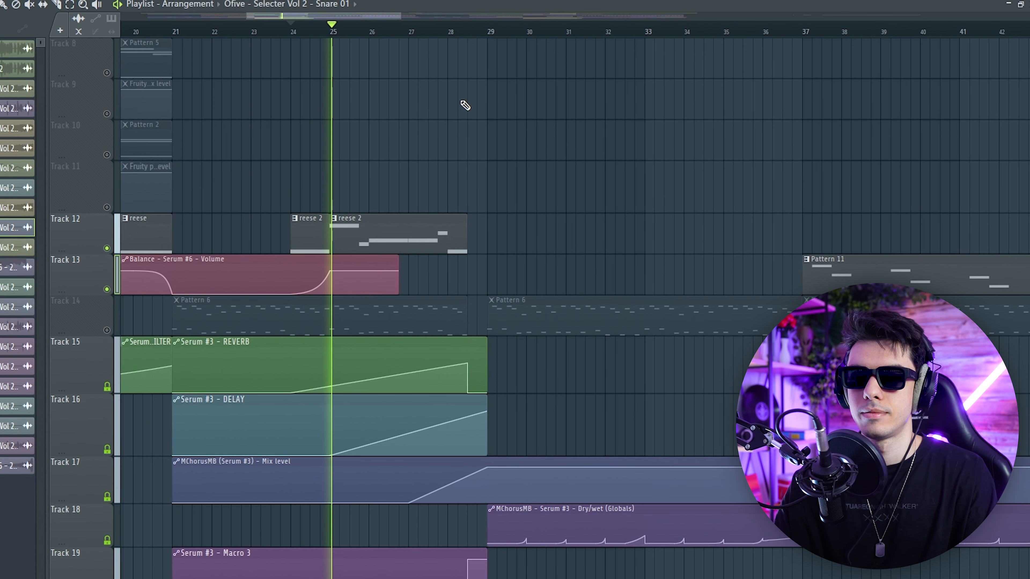
# Step: Inspect the soloed Pattern 6 with its Serum #3 reverb and delay automation ramps around bars 24 to 29
pyautogui.scroll(-3, 503, 202)
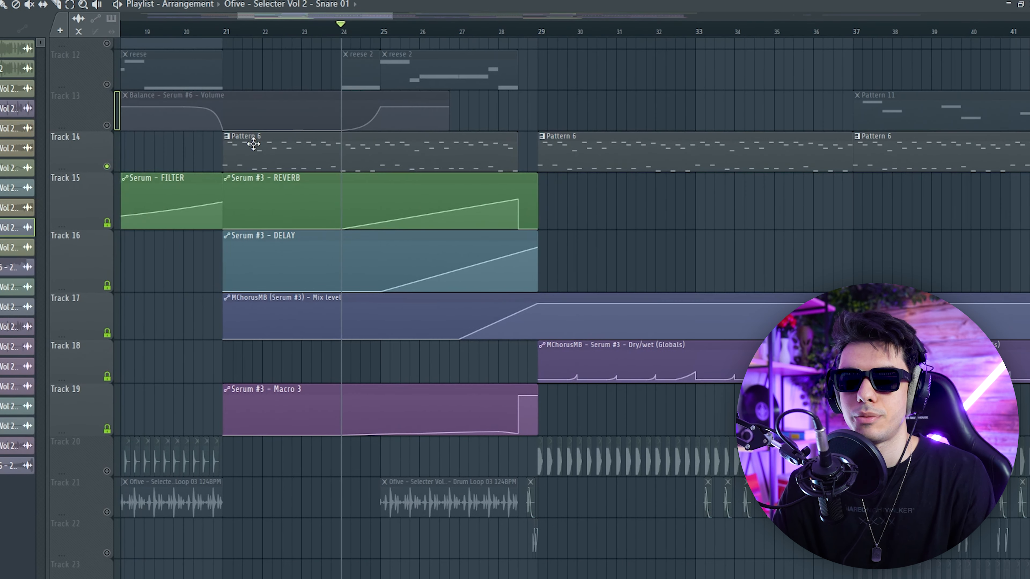
pyautogui.scroll(2, 324, 82)
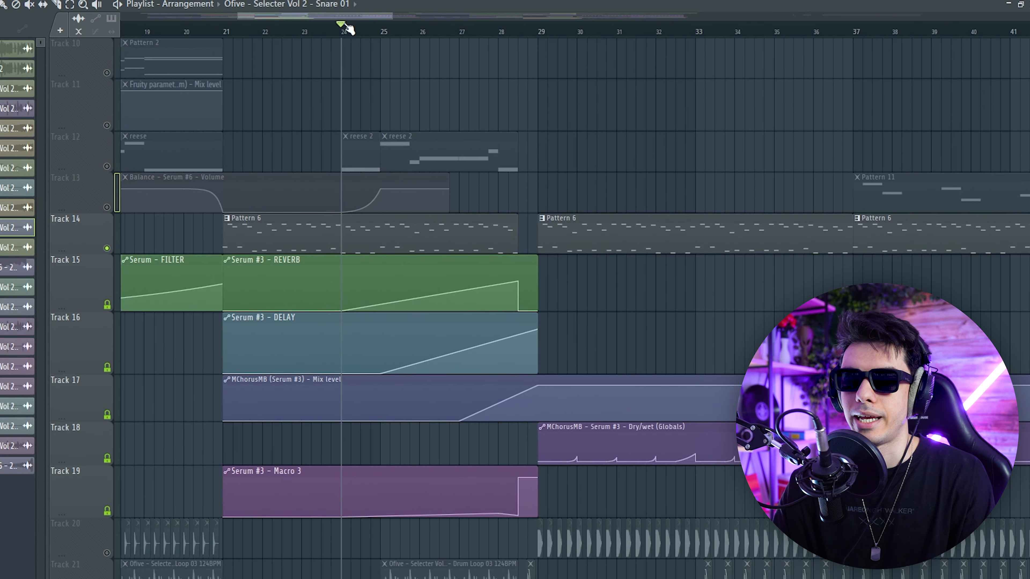
pyautogui.keyDown('ctrl'); pyautogui.scroll(1, 374, 275); pyautogui.keyUp('ctrl')
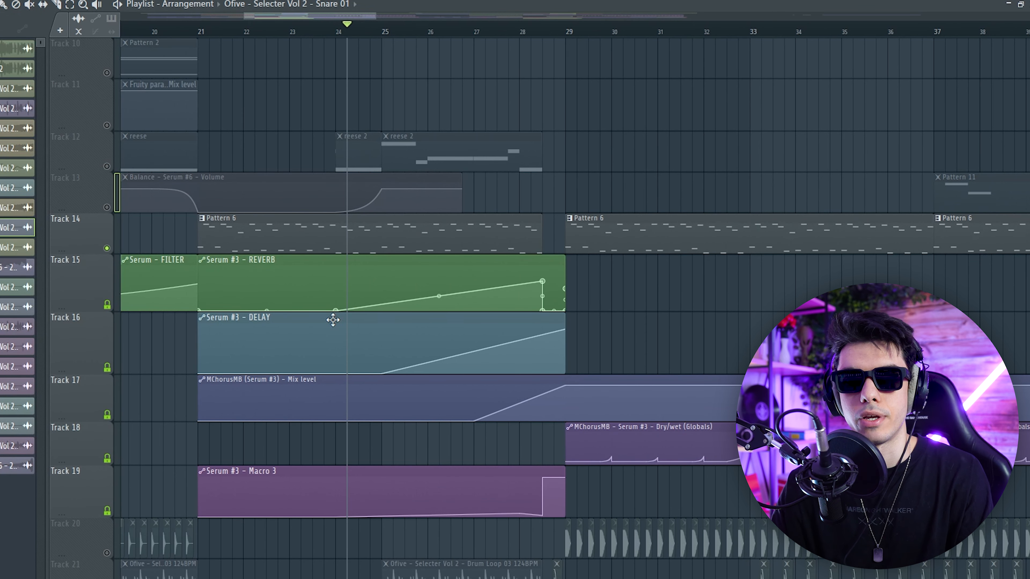
pyautogui.press('F6')
pyautogui.click(133, 170)
pyautogui.click(142, 243)
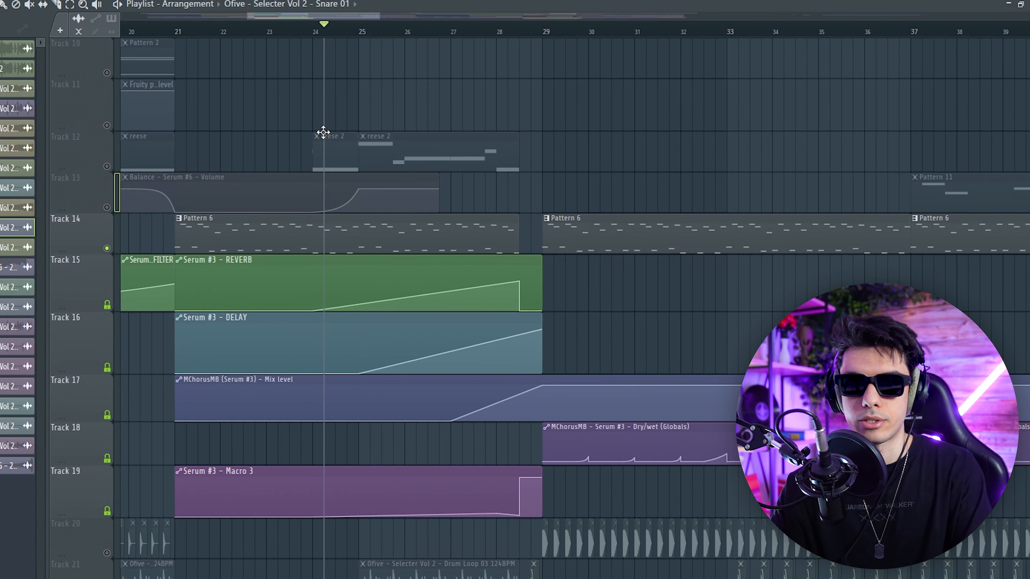
# Step: Mute the MChorusMB mix-level automation on Track 17 and play Pattern 6 from bar 24 with its reverb, delay and Macro 3 automation
pyautogui.scroll(-1, 518, 126)
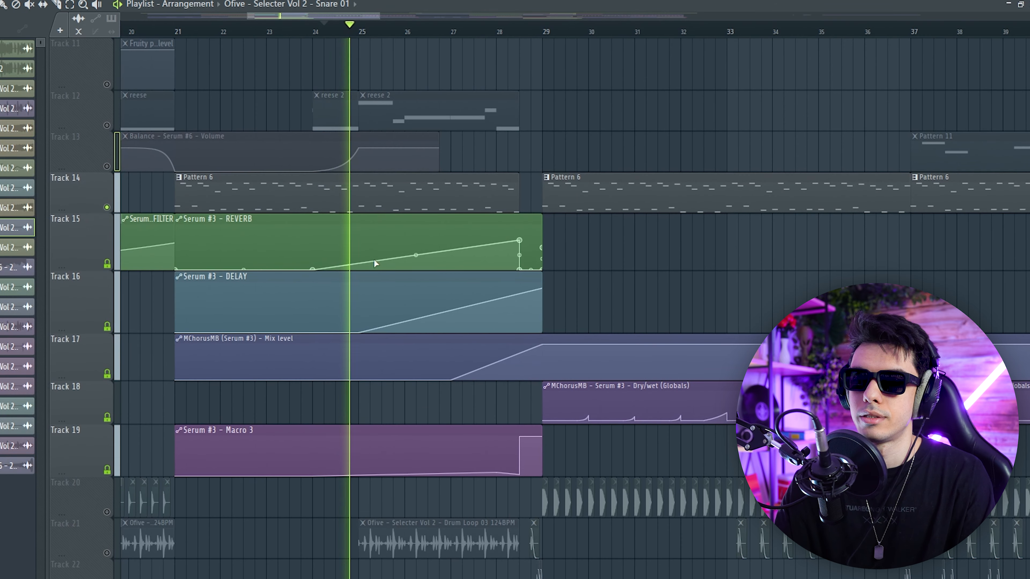
pyautogui.click(107, 375)
pyautogui.scroll(-2, 320, 168)
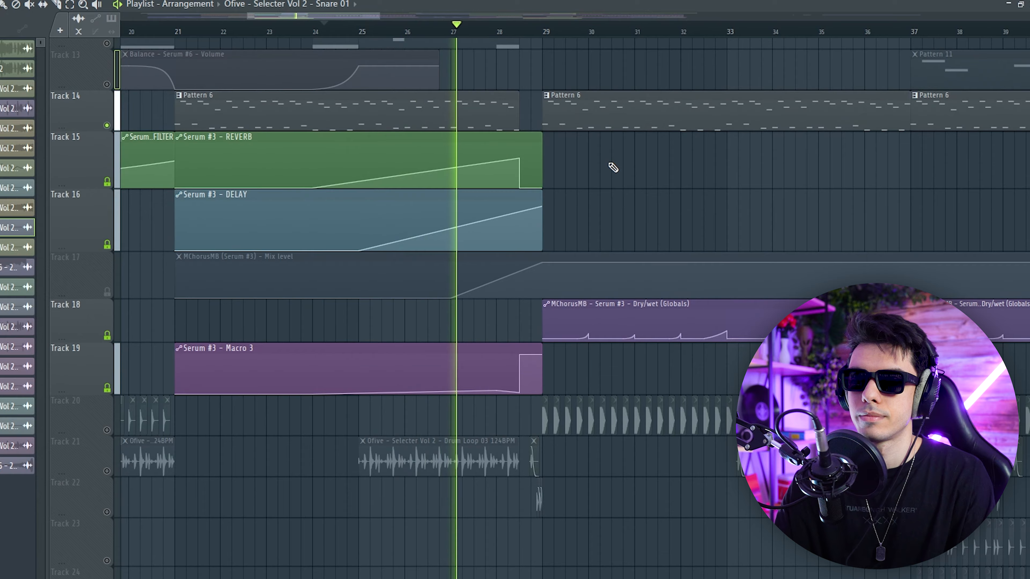
pyautogui.scroll(2, 613, 167)
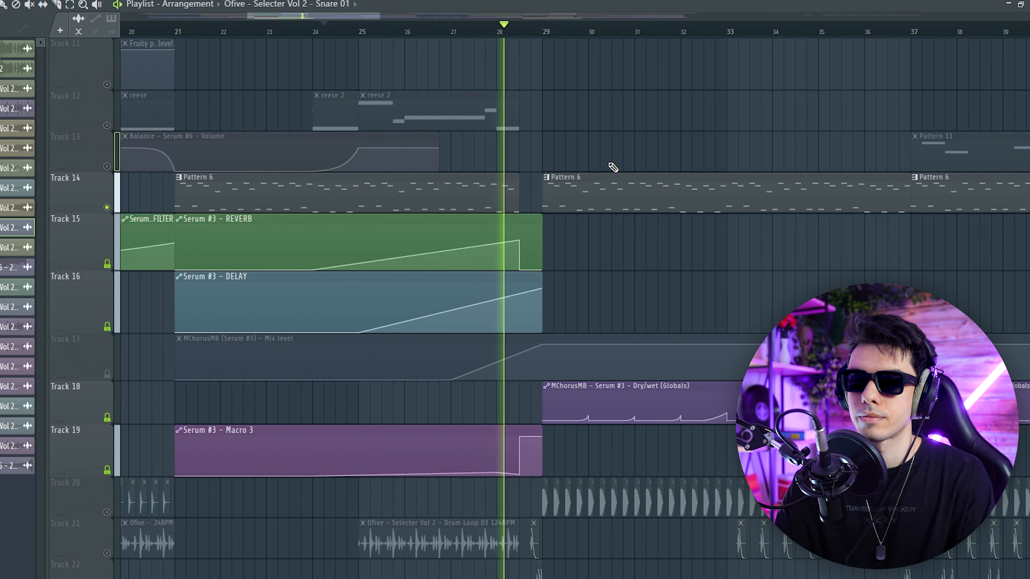
pyautogui.scroll(-4, 613, 167)
pyautogui.press('space')
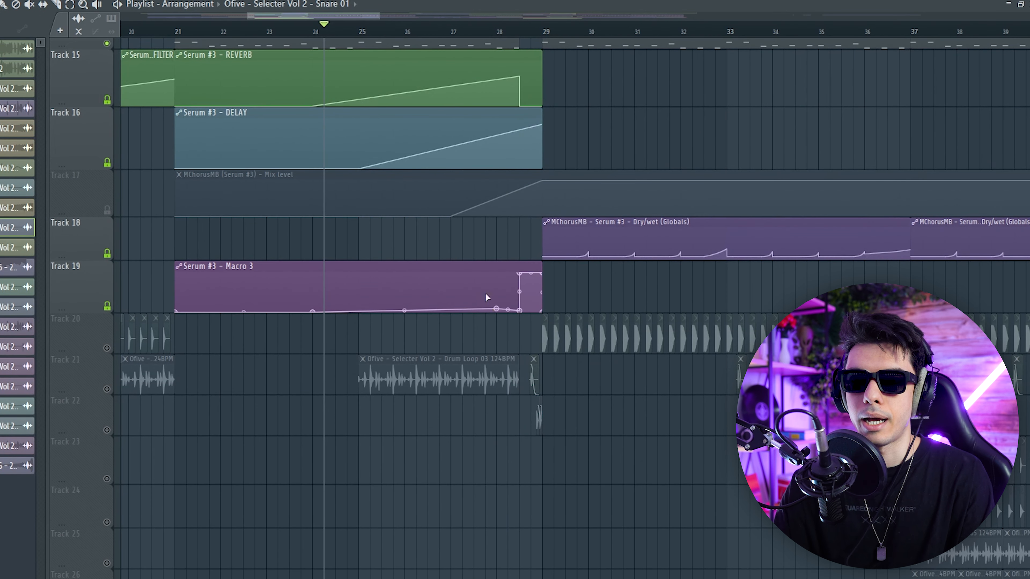
# Step: Solo Pattern 6 and audition it from bar 29 with the MChorusMB plugin on Serum #3 open
pyautogui.scroll(-1, 528, 307)
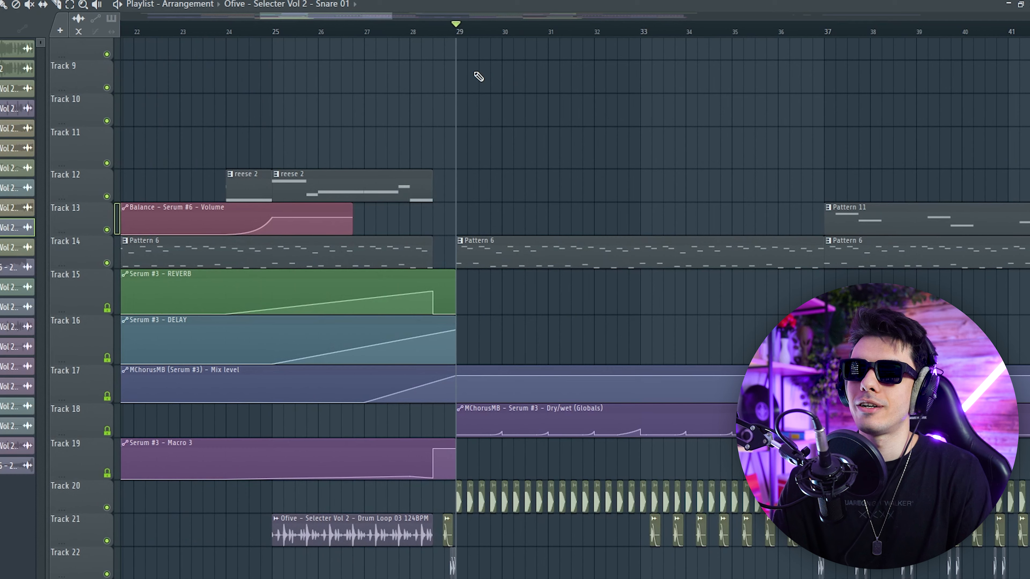
pyautogui.rightClick(109, 264)
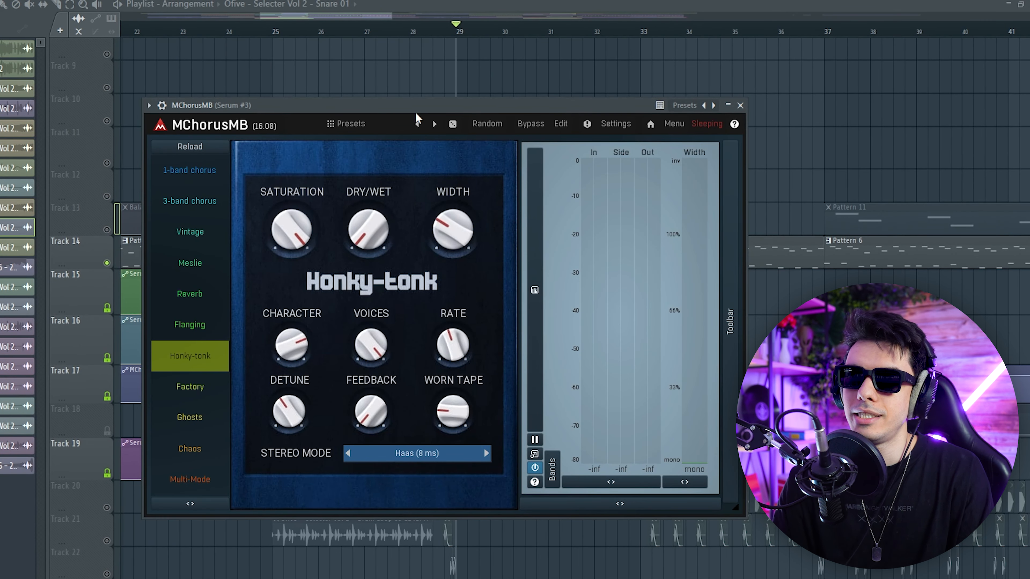
pyautogui.press('space')
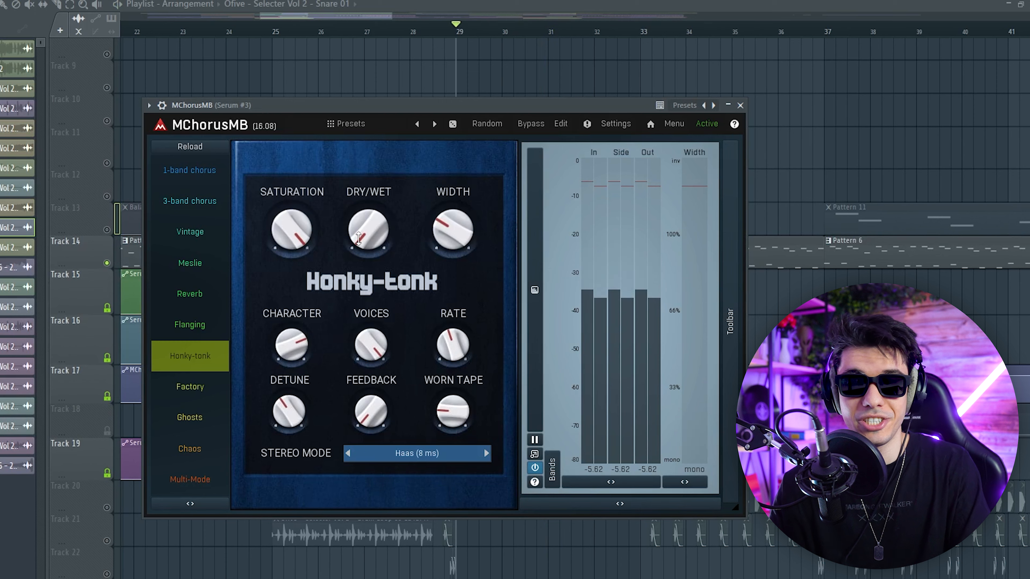
pyautogui.press('space')
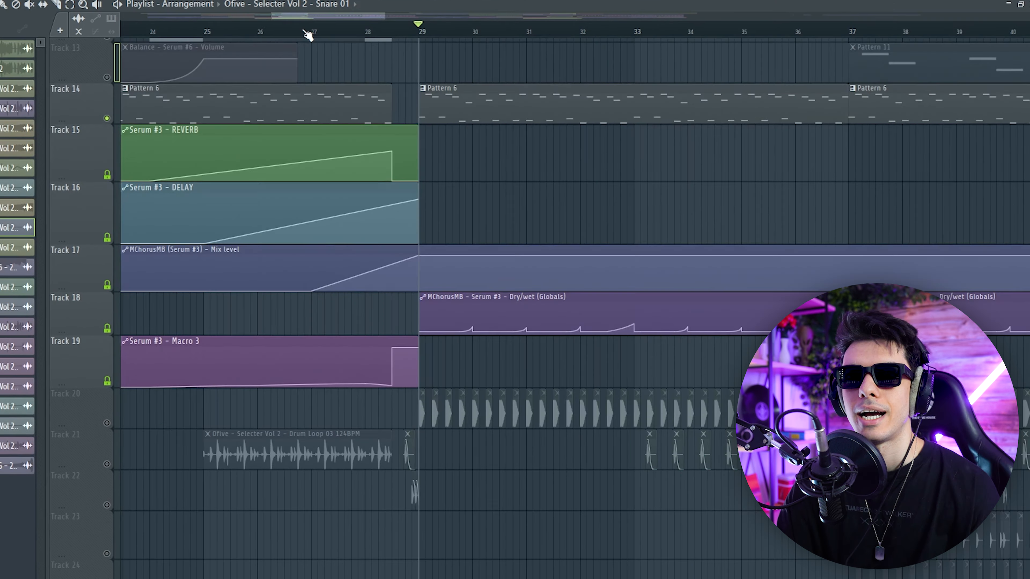
# Step: Mark about bars 27 to 28 over the chorus mix-level ramp, mark the stretch starting at bar 21, and clear both time selections
pyautogui.moveTo(300, 33); pyautogui.dragTo(364, 35)
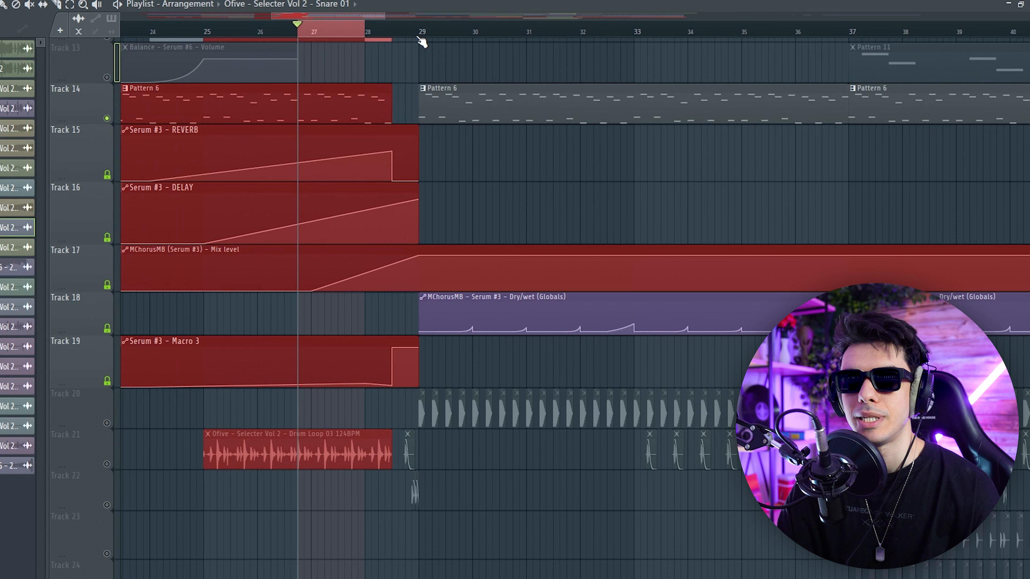
pyautogui.click(397, 276)
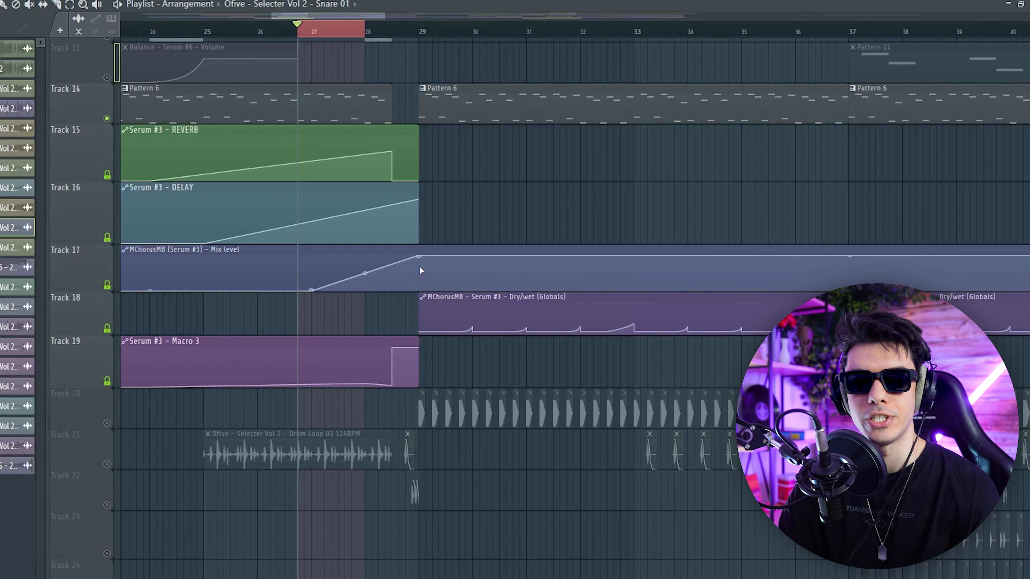
pyautogui.scroll(2, 383, 324)
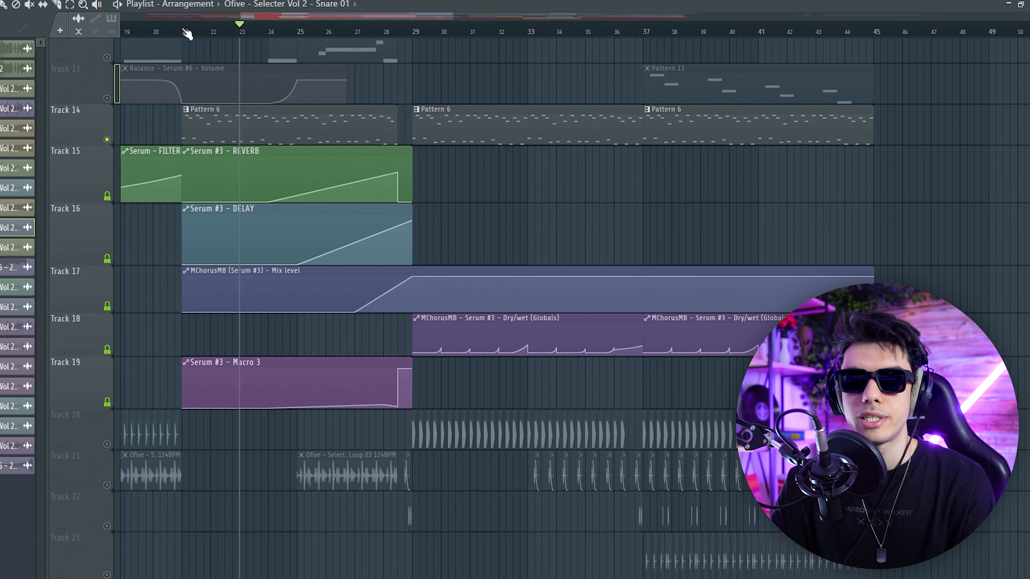
pyautogui.moveTo(187, 33); pyautogui.dragTo(290, 34)
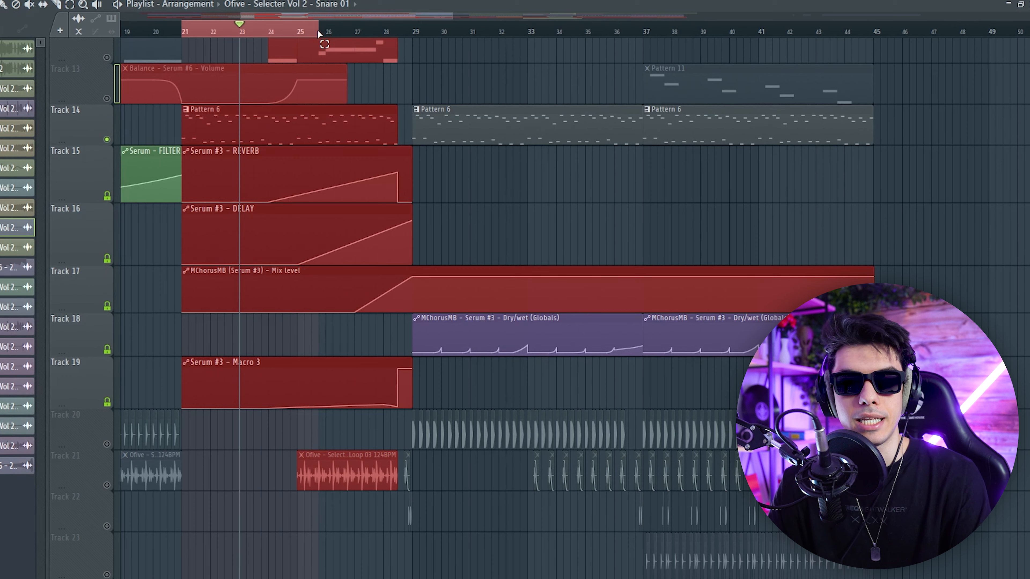
pyautogui.hotkey('ctrl', 'd')
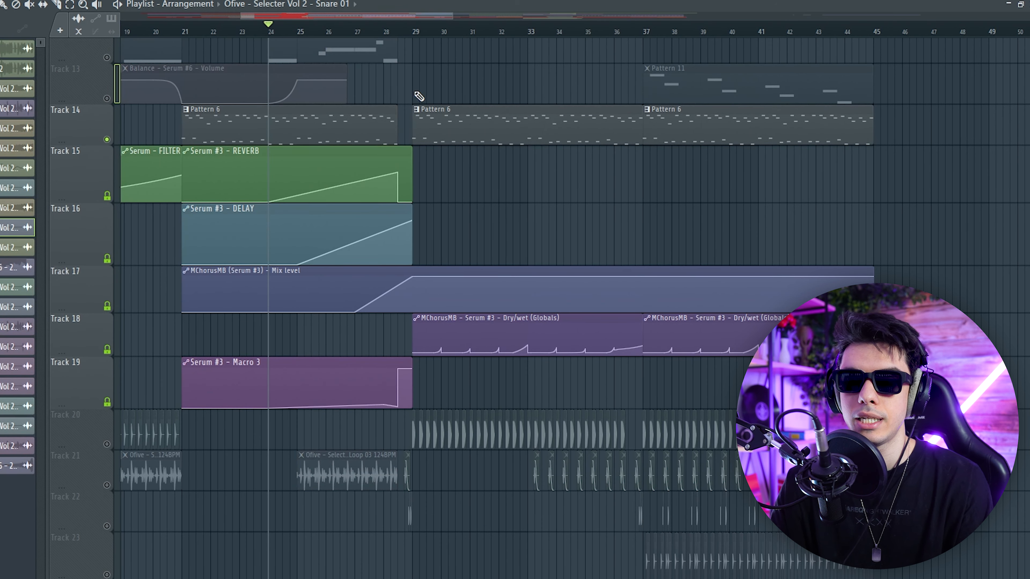
# Step: Play the soloed Pattern 6 across bar 29 to hear the MChorusMB mix-level and dry/wet automation
pyautogui.scroll(-2, 494, 114)
pyautogui.scroll(3, 460, 133)
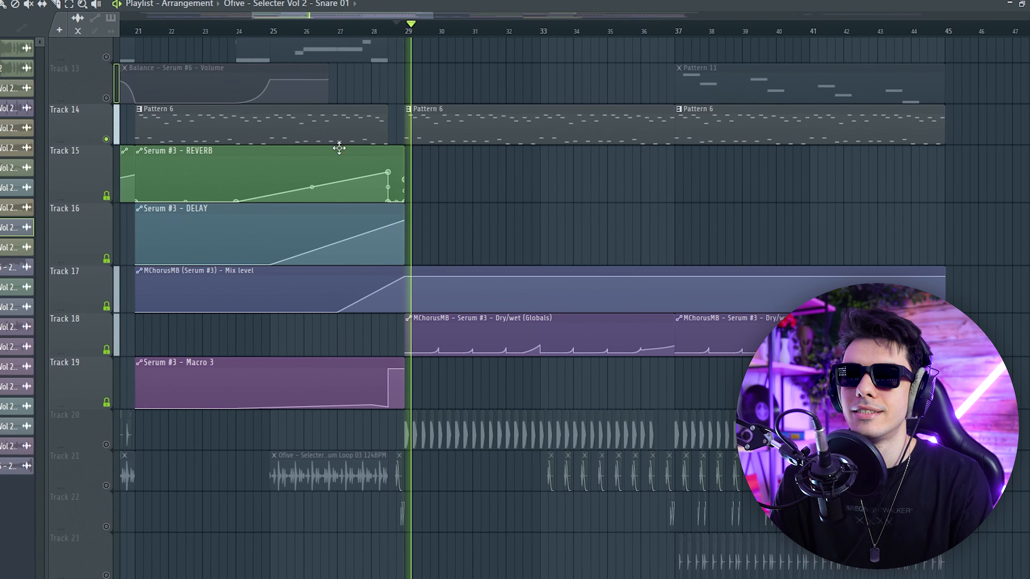
pyautogui.scroll(-2, 476, 233)
pyautogui.scroll(3, 476, 233)
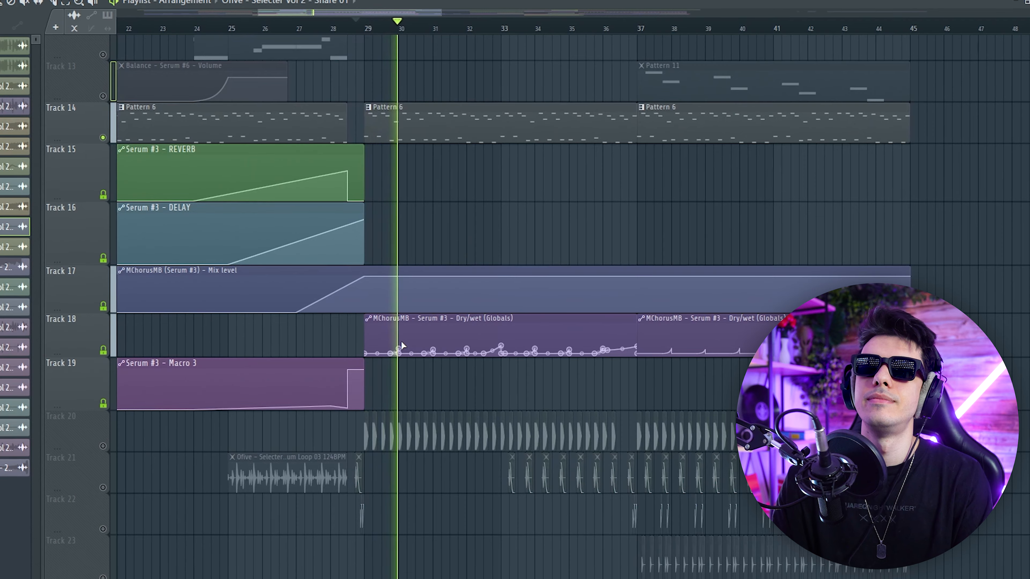
pyautogui.scroll(2, 470, 350)
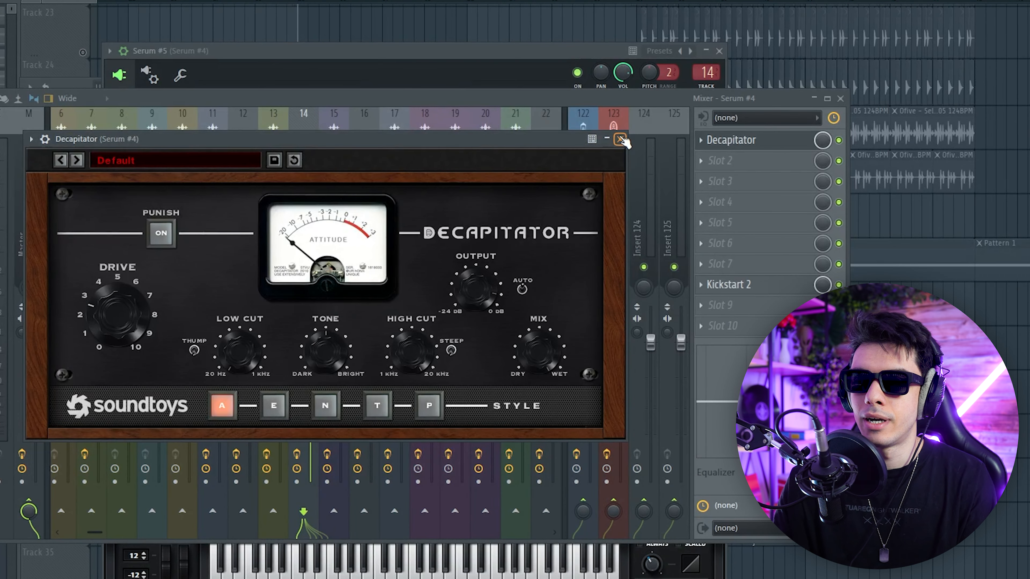
# Step: Close Decapitator and open Kickstart 2 on the Serum #4 mixer channel
pyautogui.click(620, 139)
pyautogui.click(752, 285)
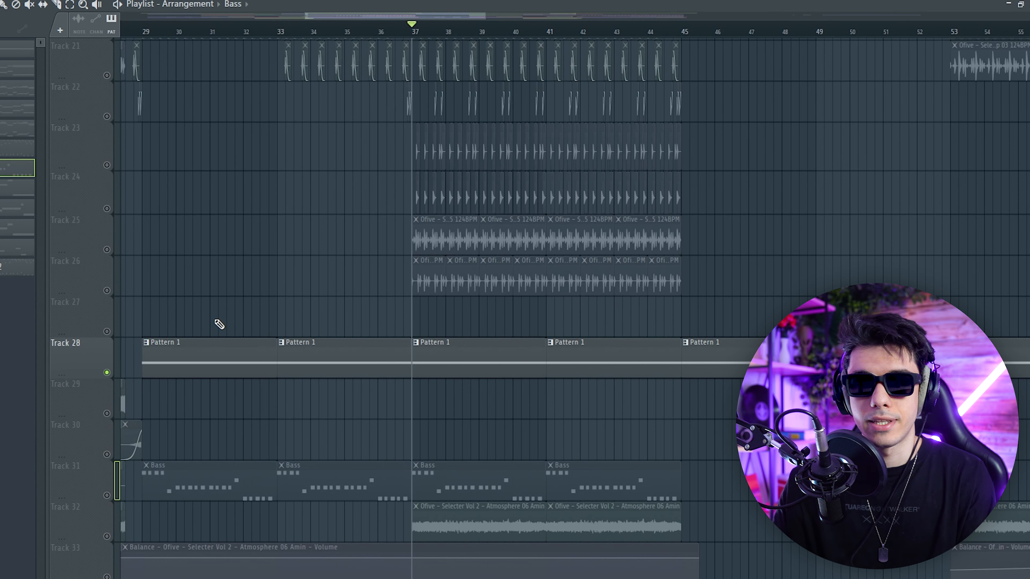
# Step: Enable the Atmosphere 06 Amin track alongside Pattern 1, and view the full set of drum layers between bars 37 and 45
pyautogui.scroll(-2, 221, 329)
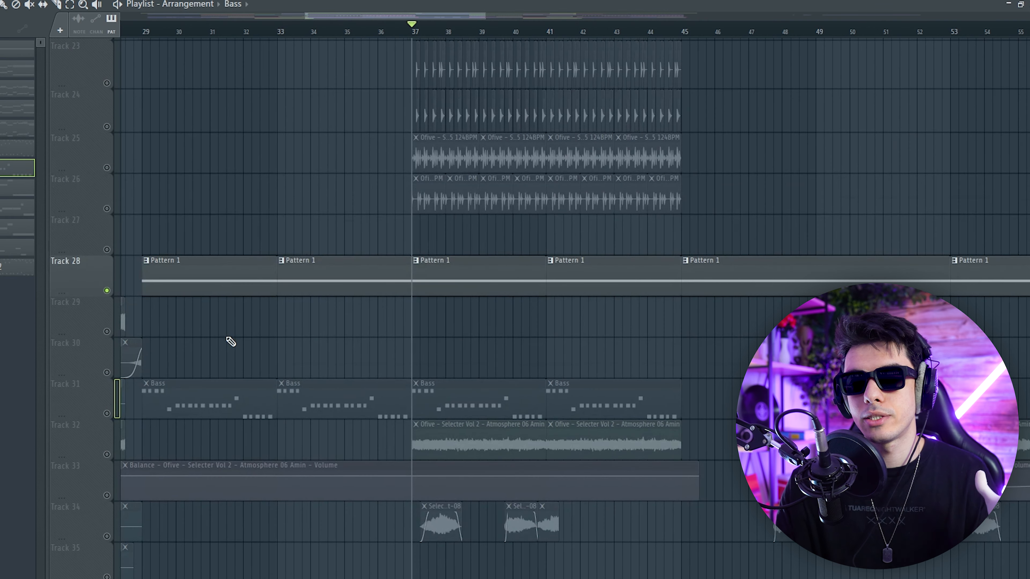
pyautogui.click(107, 454)
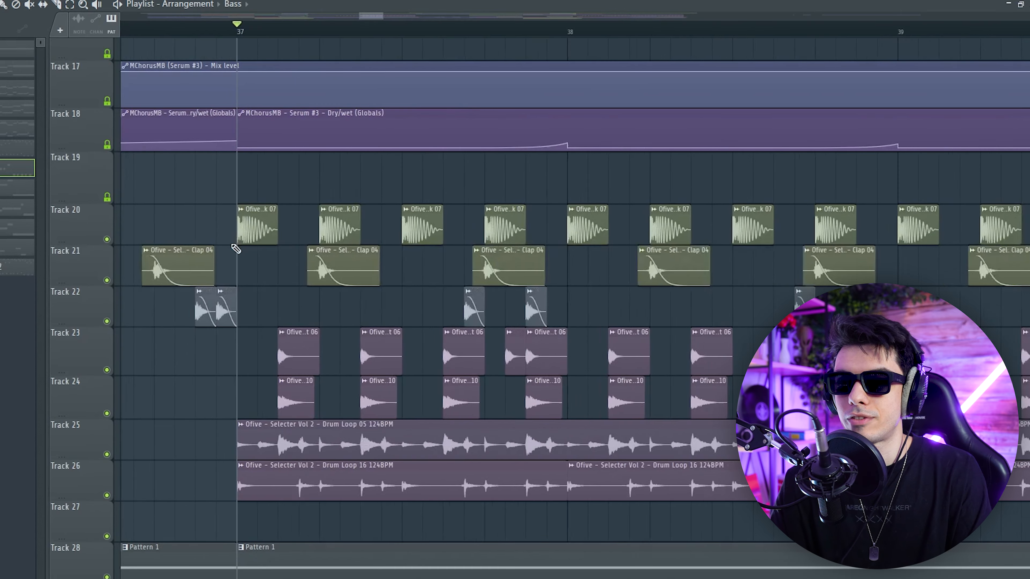
pyautogui.scroll(-4, 334, 271)
pyautogui.scroll(-2, 523, 270)
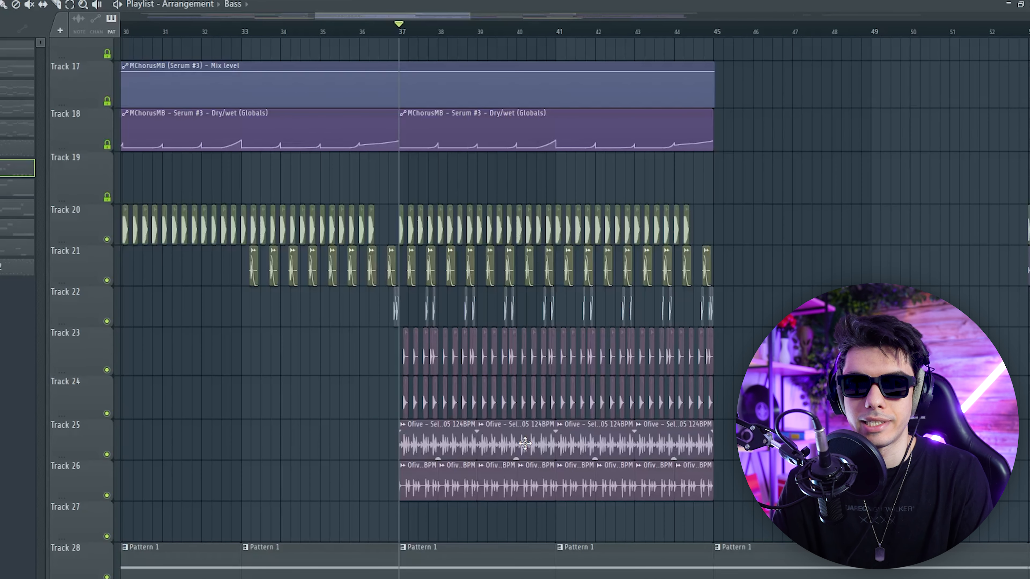
# Step: Play the soloed Track 20 drum clips from bar 37, and add the Track 21 layer to the playback
pyautogui.scroll(4, 525, 443)
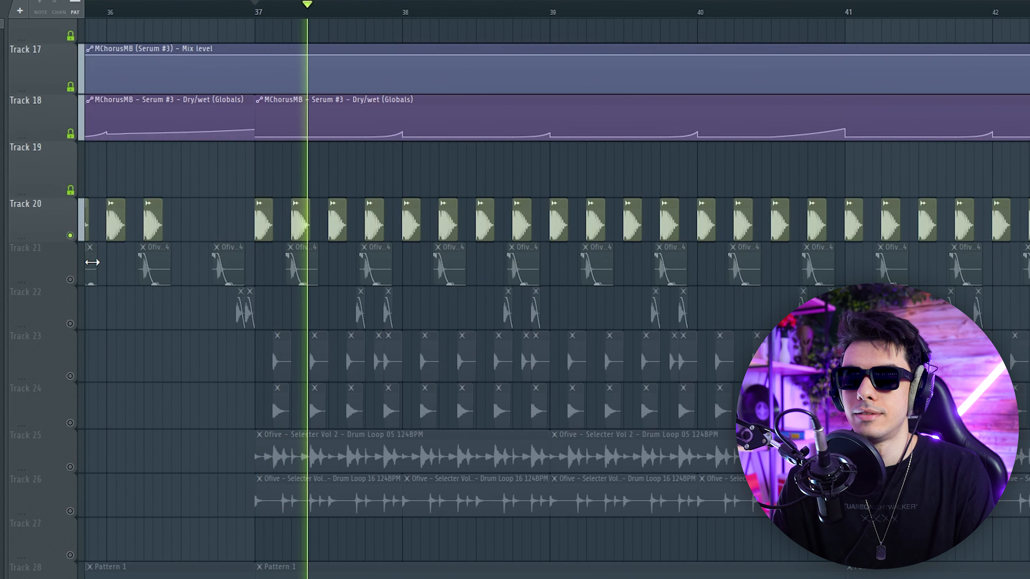
pyautogui.press('space')
pyautogui.click(71, 279)
pyautogui.press('space')
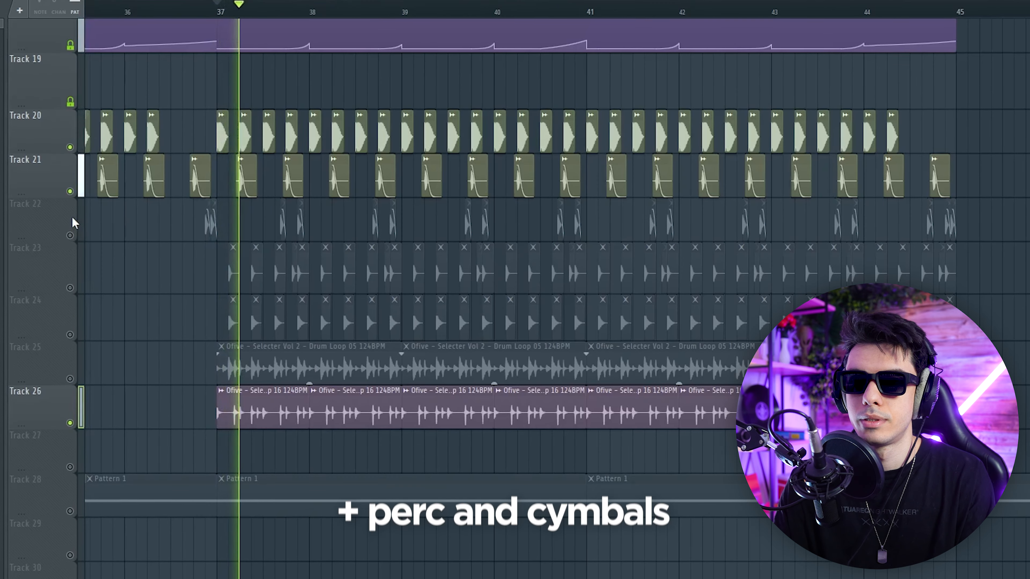
# Step: Bring in the percussion, cymbal and drum loop layers on Tracks 22 to 25 one after another during playback
pyautogui.click(68, 234)
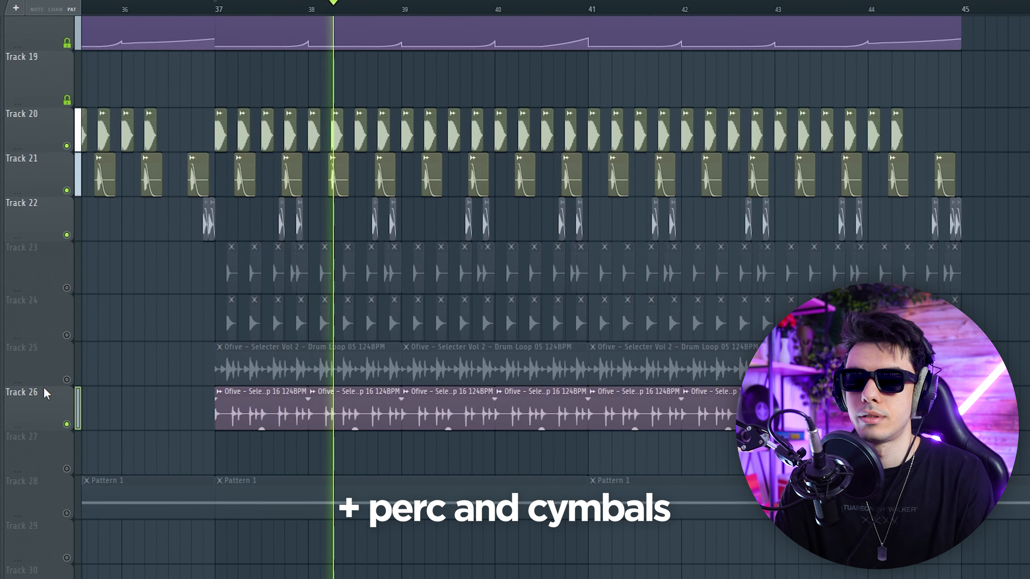
pyautogui.click(67, 335)
pyautogui.click(67, 287)
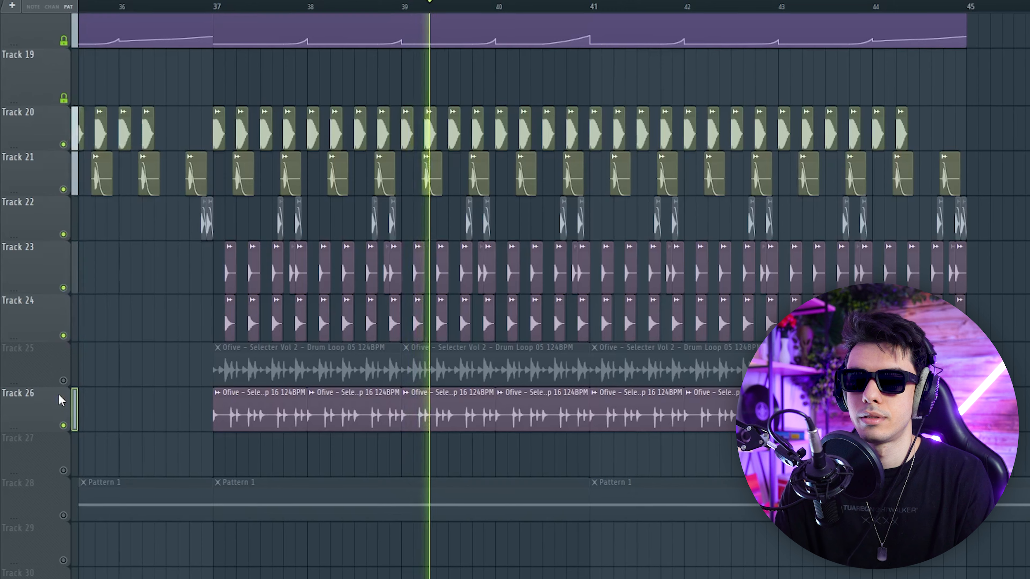
pyautogui.click(64, 380)
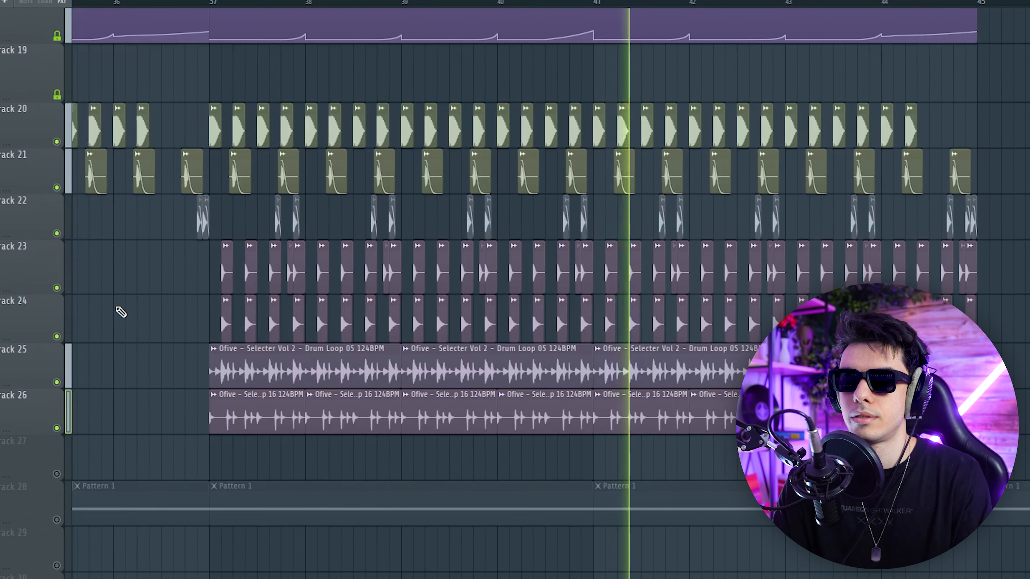
# Step: Select the Selected Style 06 audio clips on Track 34 between bars 37 and 41
pyautogui.scroll(-2, 120, 309)
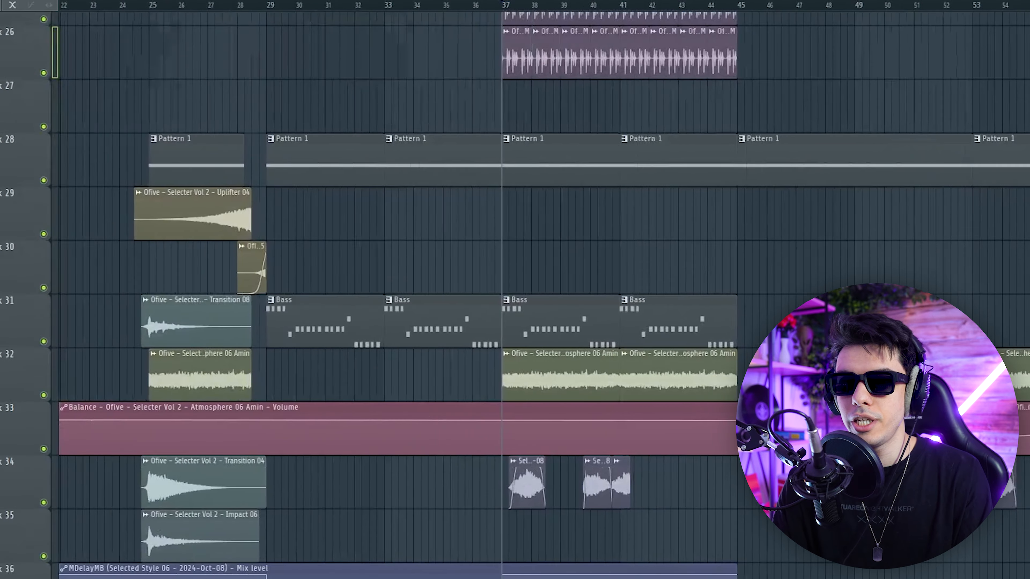
pyautogui.scroll(2, 527, 508)
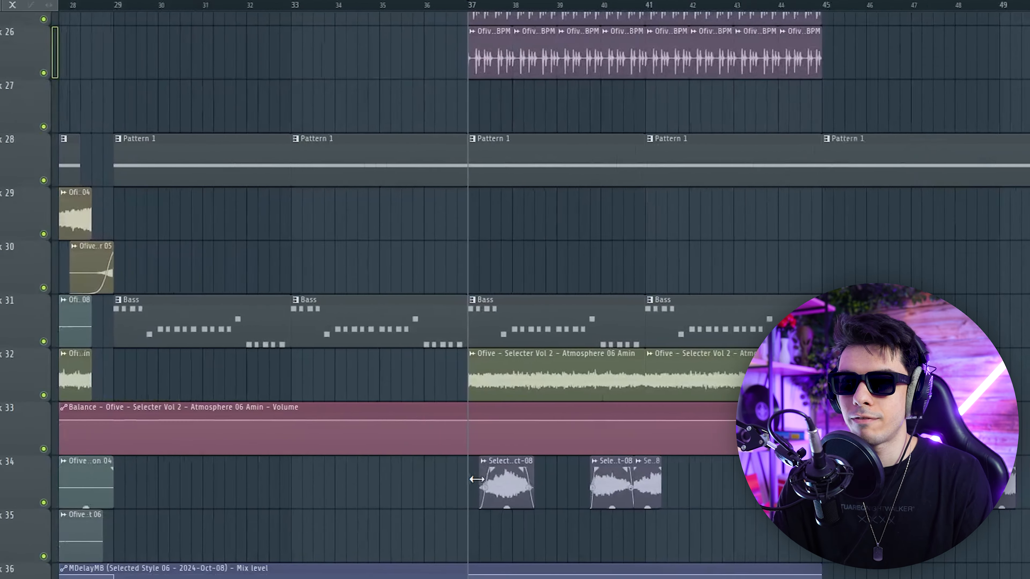
pyautogui.scroll(-2, 453, 489)
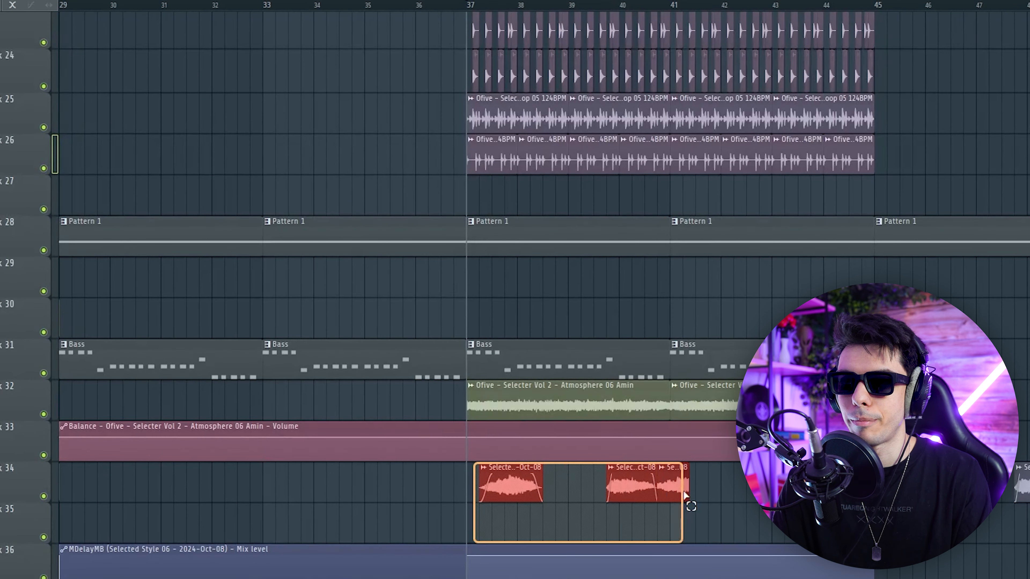
pyautogui.moveTo(684, 492); pyautogui.dragTo(684, 492)
# Step: Clear the clip selection, and solo Track 34 to play its Selected Style 06 audio clips
pyautogui.scroll(-3, 517, 462)
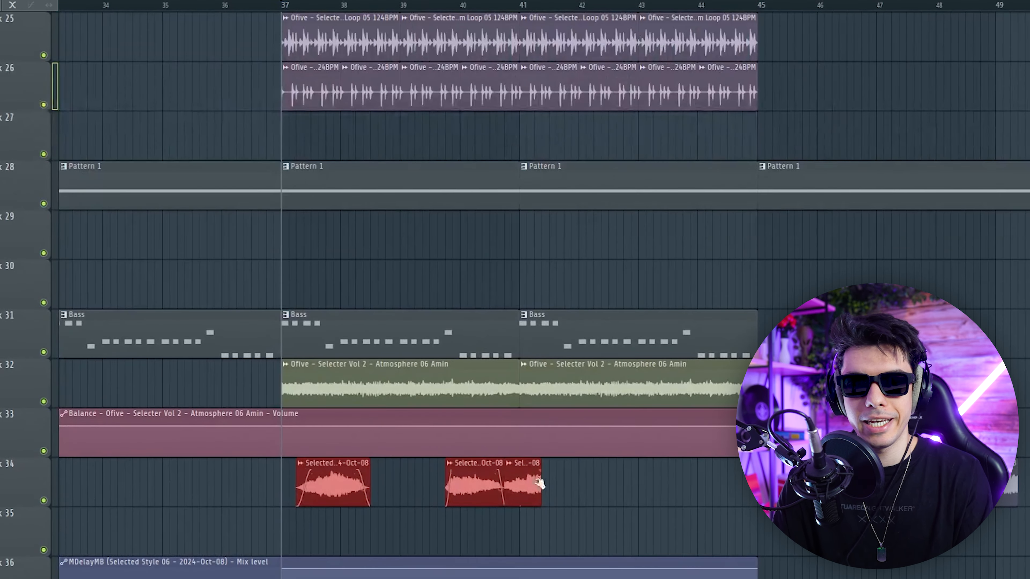
pyautogui.scroll(-5, 648, 365)
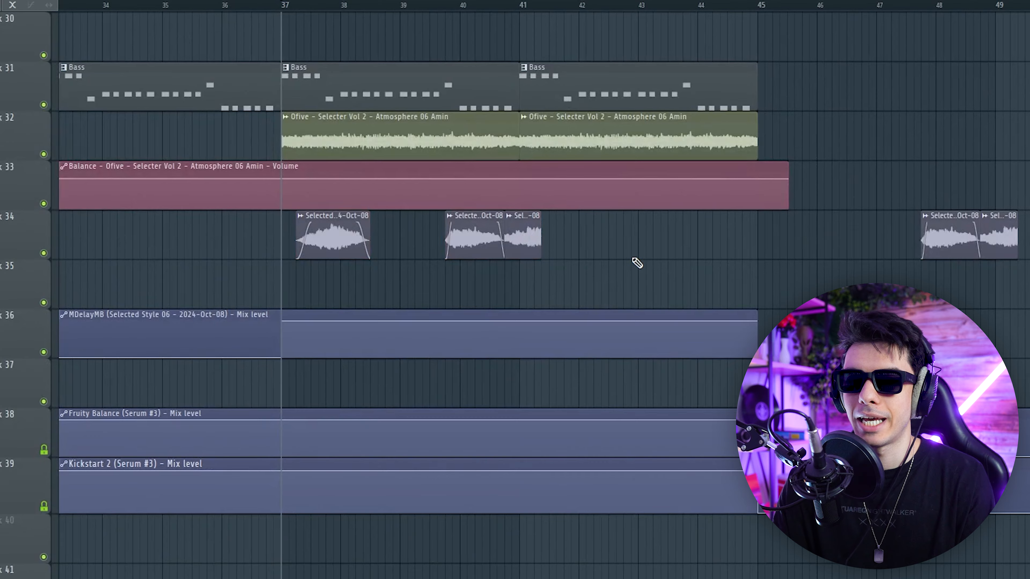
pyautogui.press('space')
pyautogui.rightClick(43, 252)
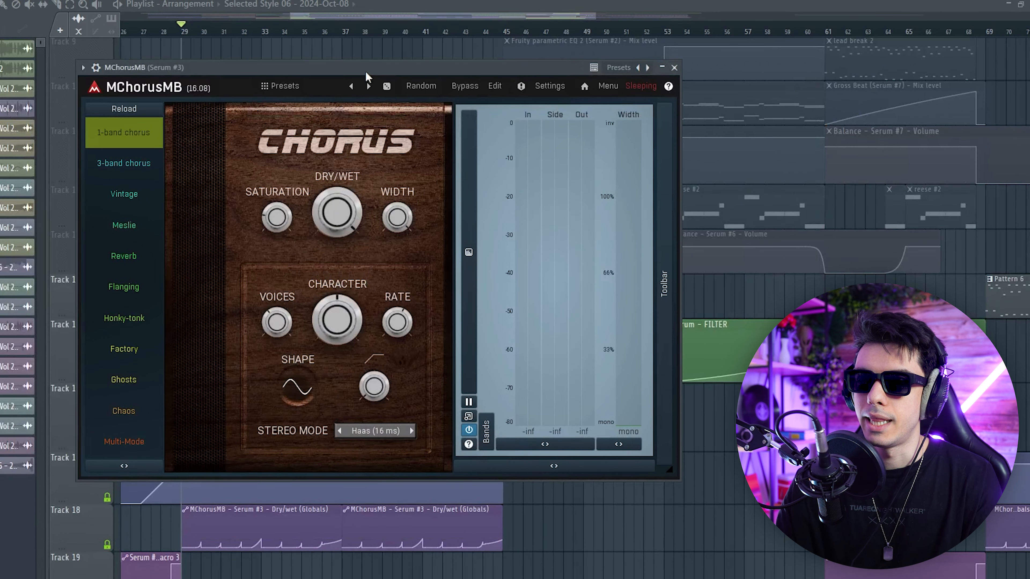
# Step: Reposition the MChorusMB window on Serum #3, switch through its devices to Ghosts, and play the soloed pattern through it
pyautogui.moveTo(366, 77); pyautogui.dragTo(431, 73)
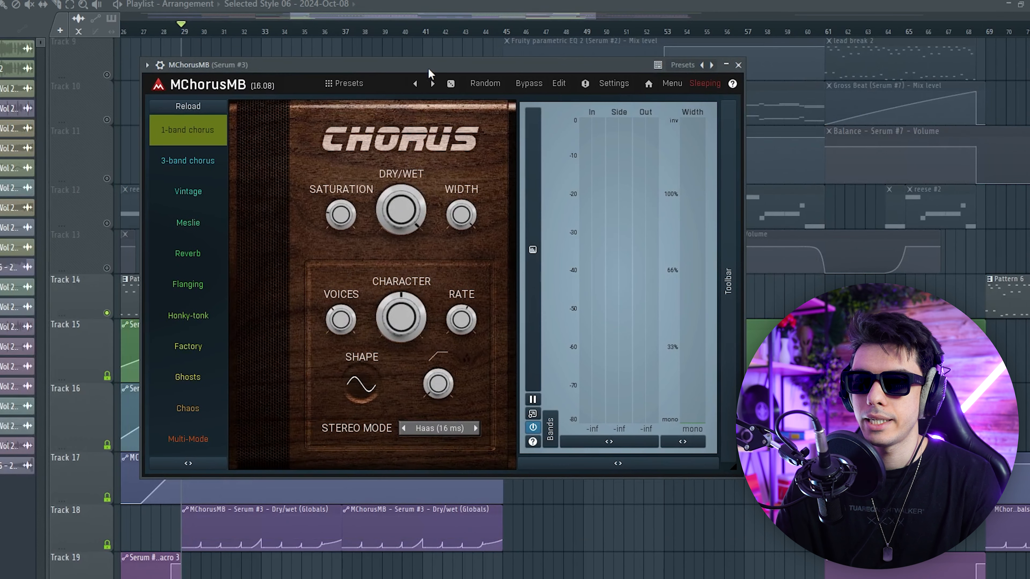
pyautogui.click(188, 439)
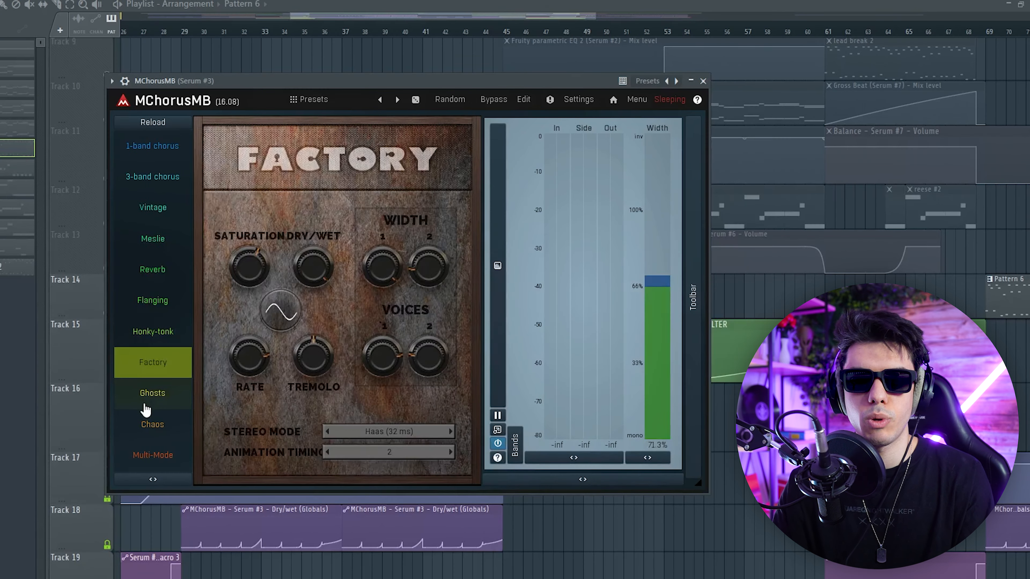
pyautogui.click(152, 393)
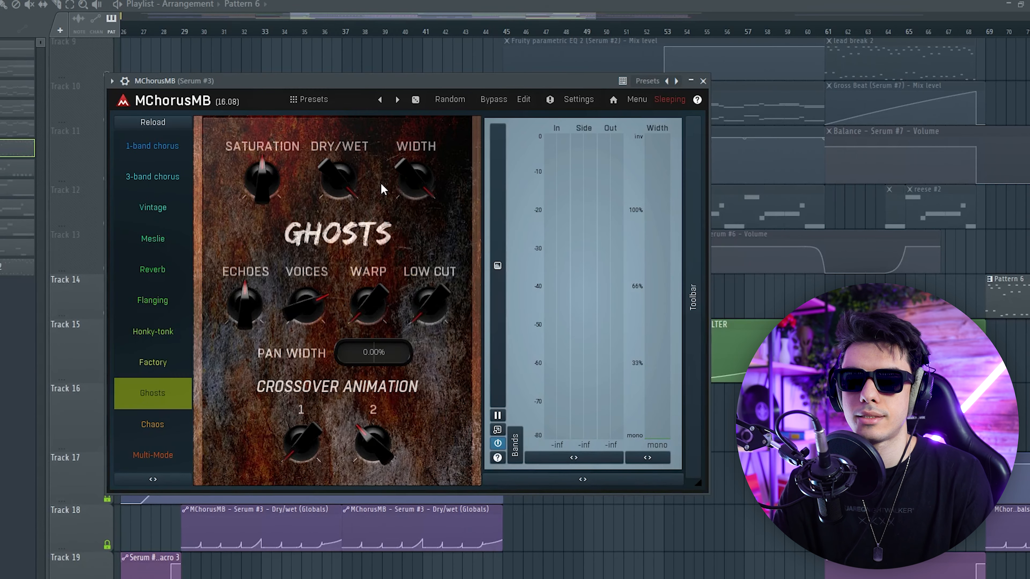
pyautogui.press('space')
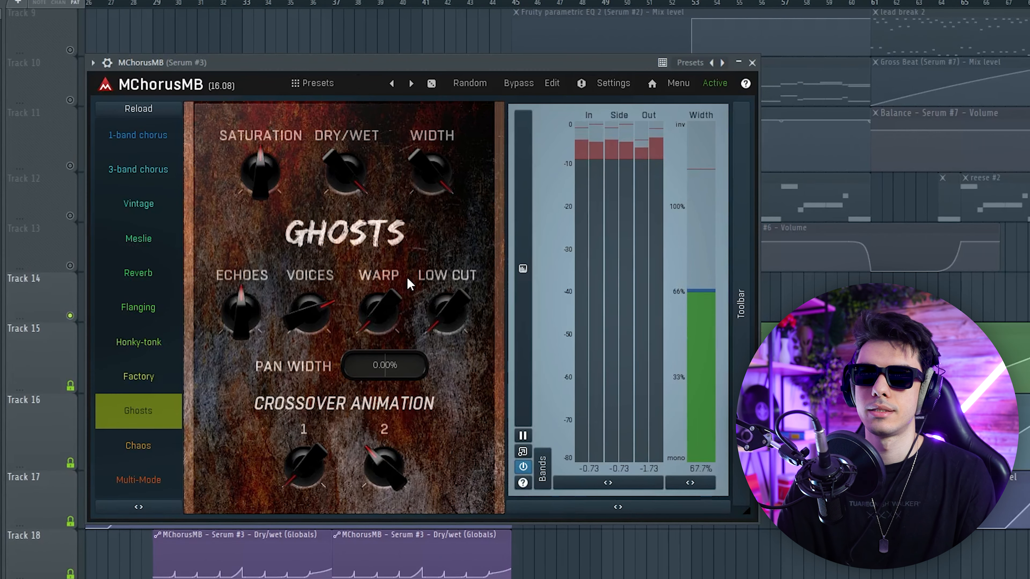